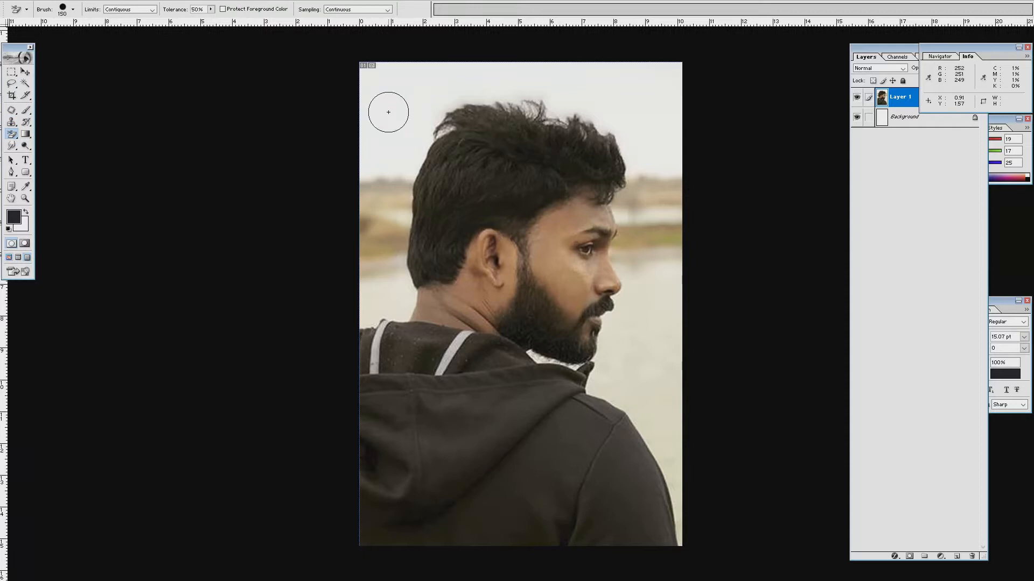
Erase the sky and land above and beside the hair with a 500 px Background Eraser.
key("bracketright")
key("bracketright")
key("bracketright")
key("bracketright")
key("bracketright")
key("bracketright")
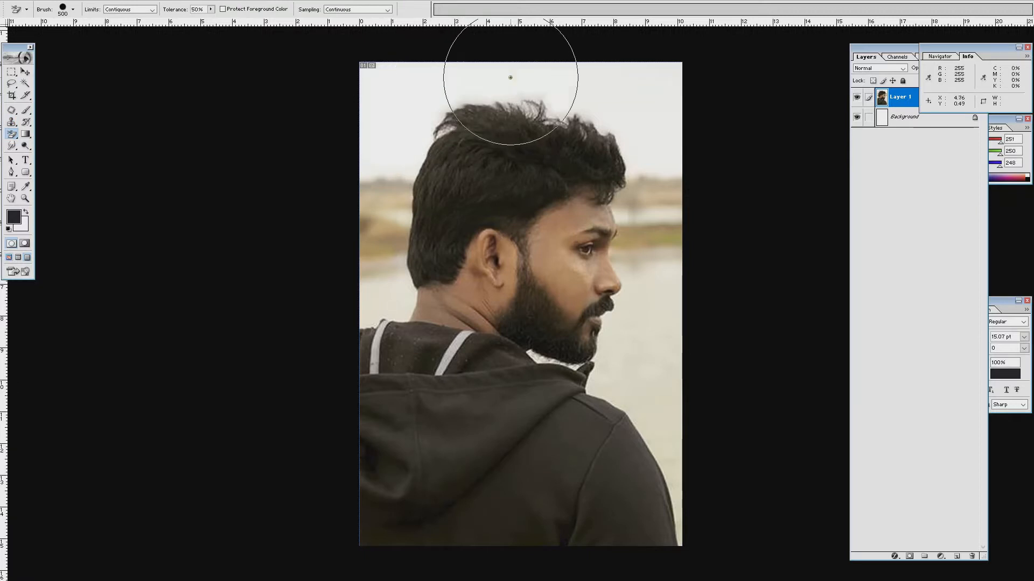
left_click(521, 99)
left_click(580, 106)
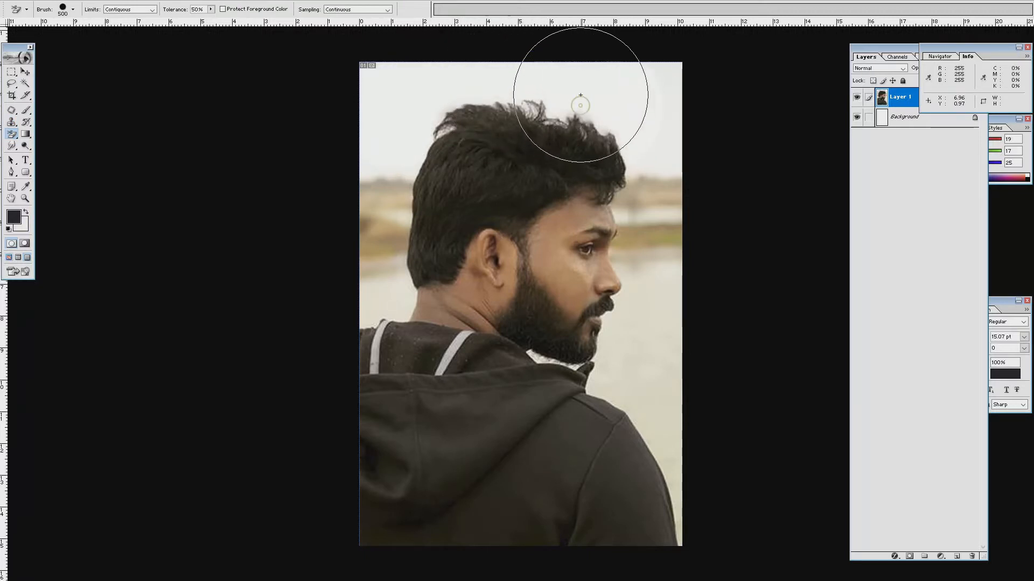
left_click(403, 169)
left_click(436, 118)
left_click(448, 108)
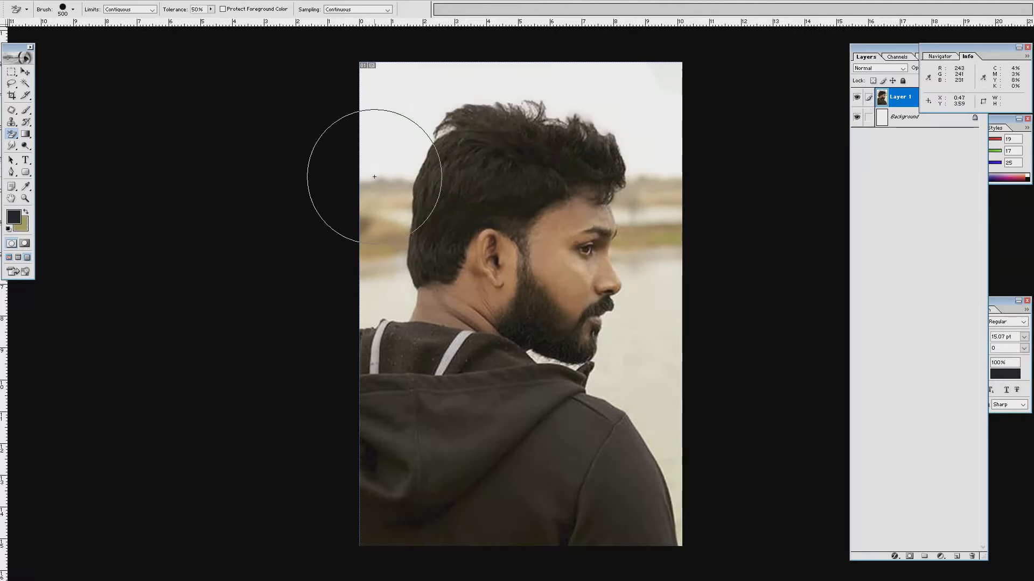
mouse_move(374, 177)
left_mouse_down()
mouse_move(367, 191)
mouse_move(383, 185)
mouse_move(372, 169)
mouse_move(397, 179)
left_mouse_up()
Trace a Pen path from the shoulder edge around the back of the head.
left_click_drag(12, 136, 49, 132)
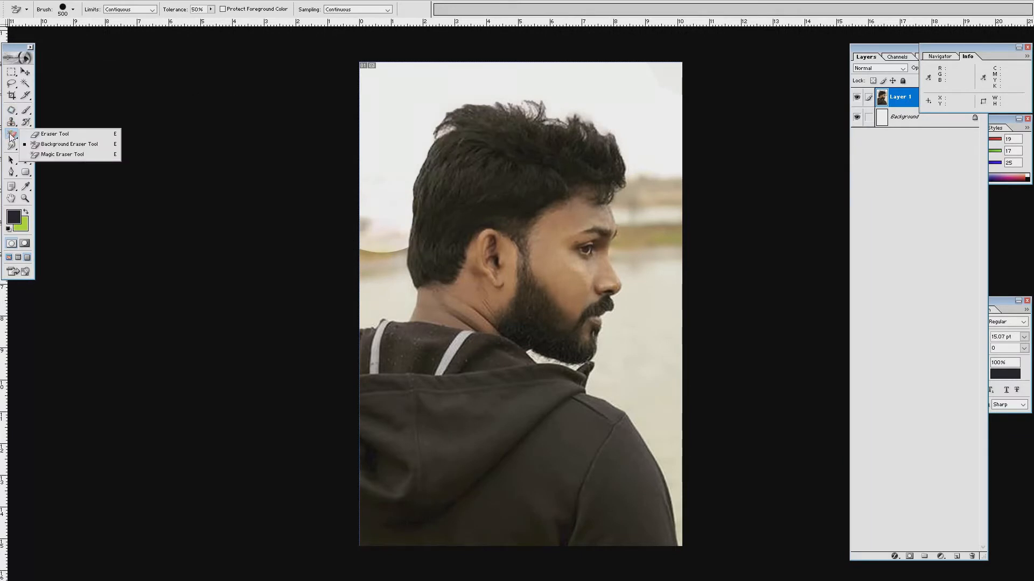
left_click(49, 132)
key("p")
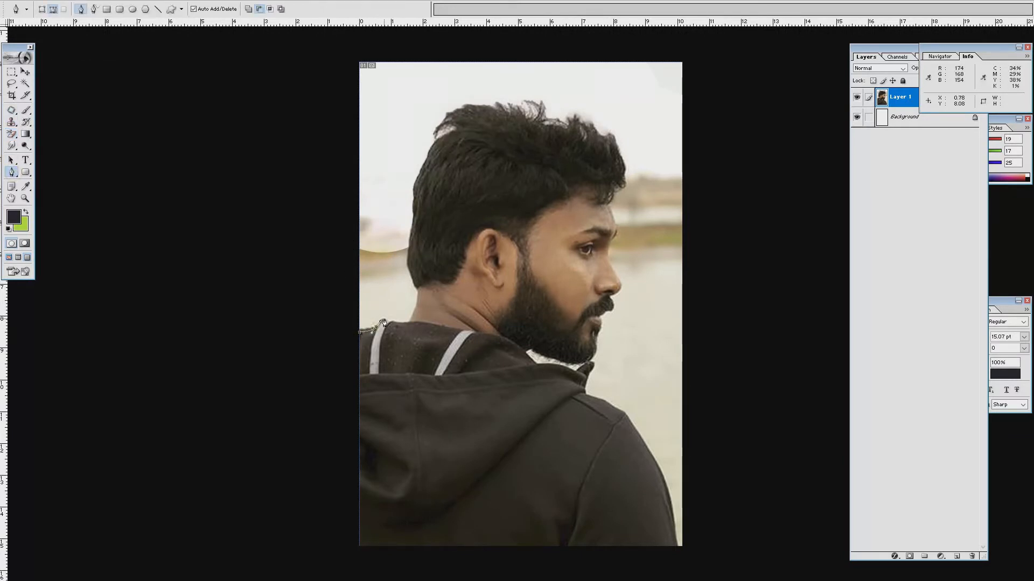
left_click_drag(407, 321, 409, 319)
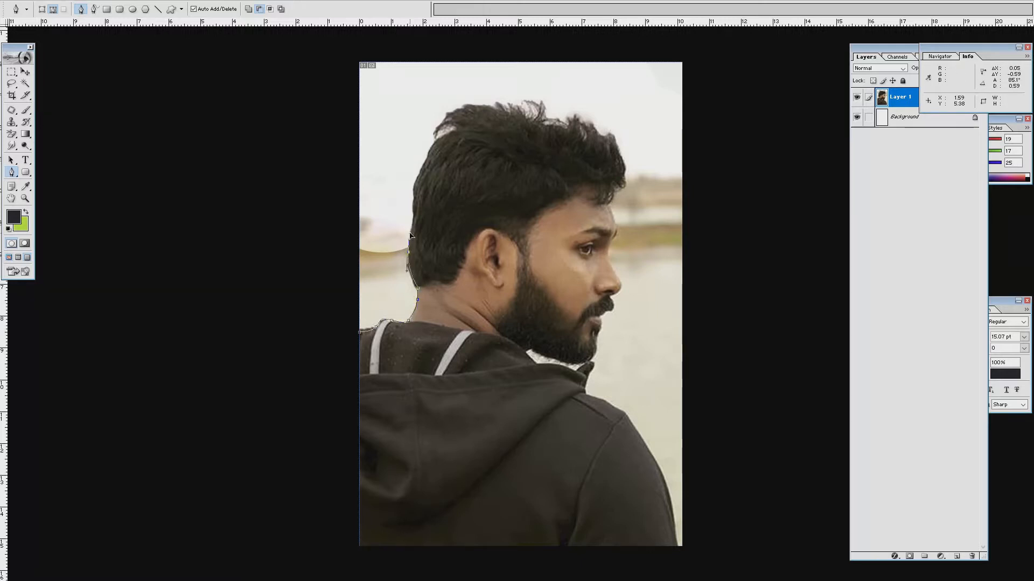
left_click(382, 102)
left_click(294, 200)
left_click_drag(308, 288, 330, 321)
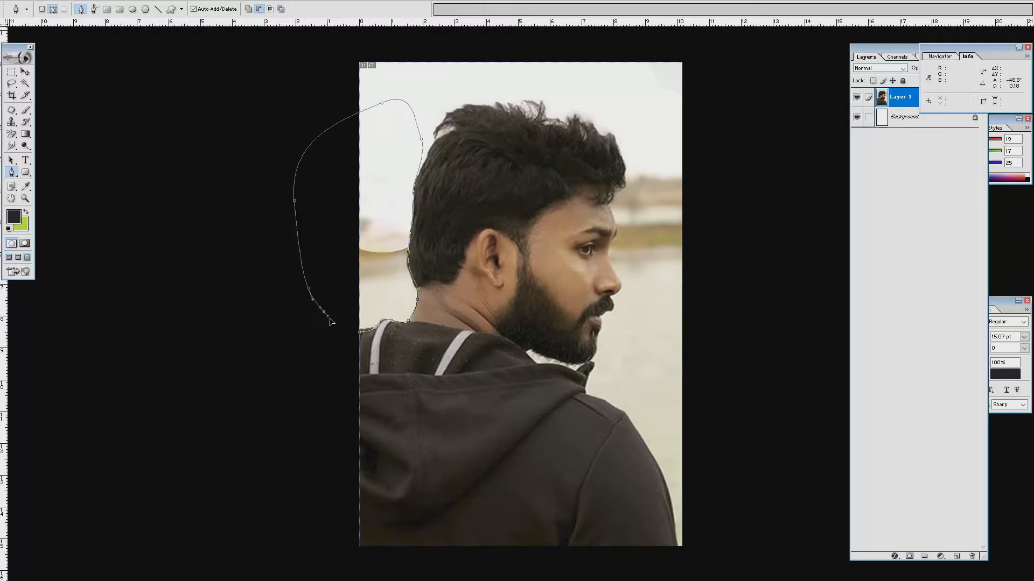
Turn the path into an inverted, feathered selection and delete the background behind the head.
key("ctrl+Return")
key("ctrl+shift+i")
key("w")
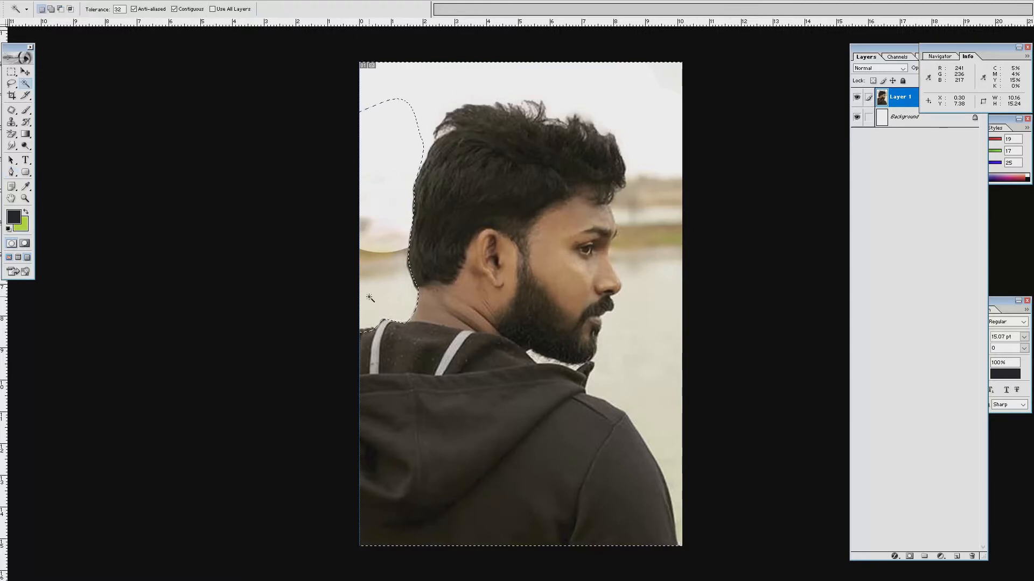
right_click(371, 300)
left_click(413, 393)
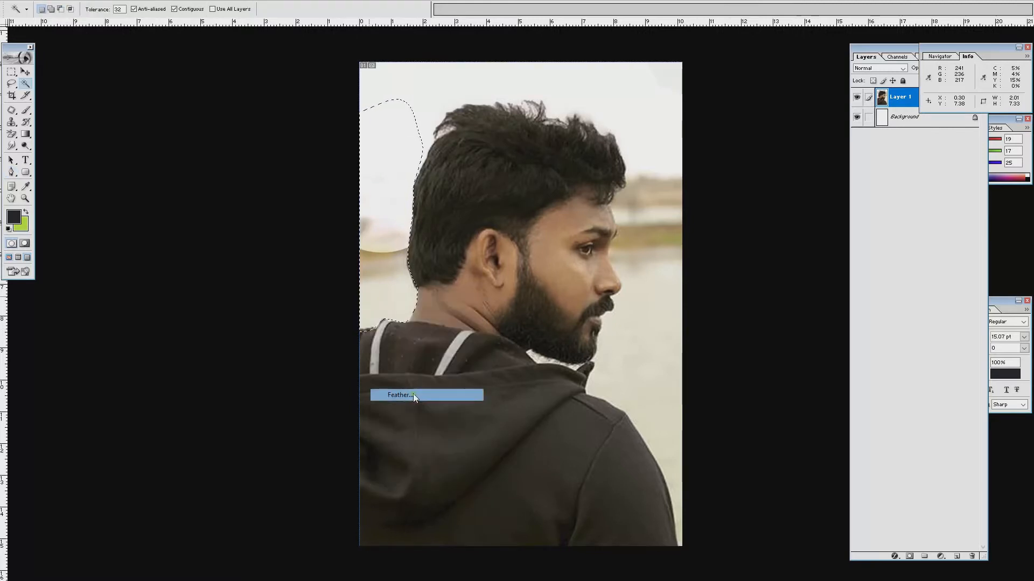
key("Return")
key("Delete")
key("ctrl+d")
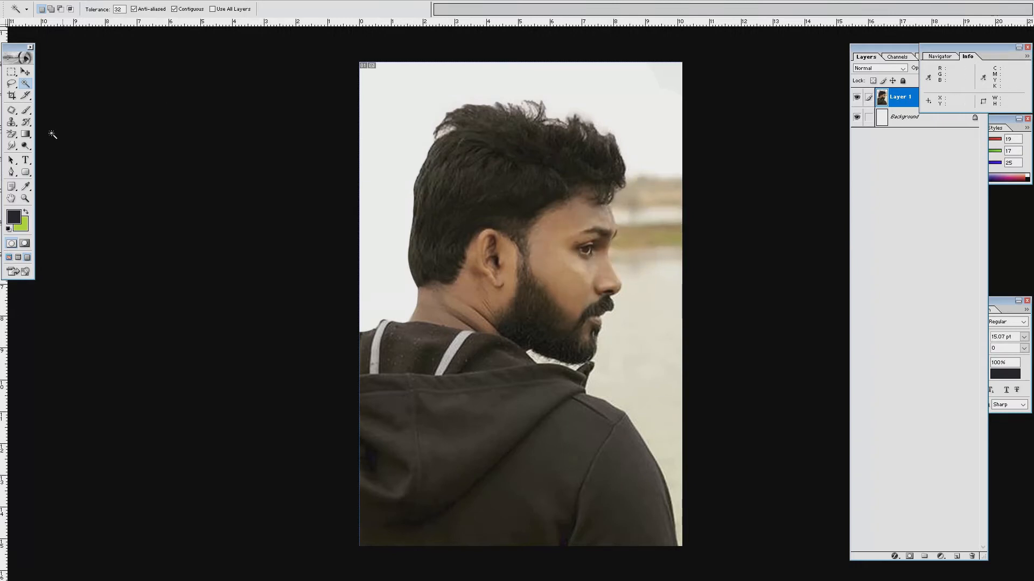
left_click(12, 173)
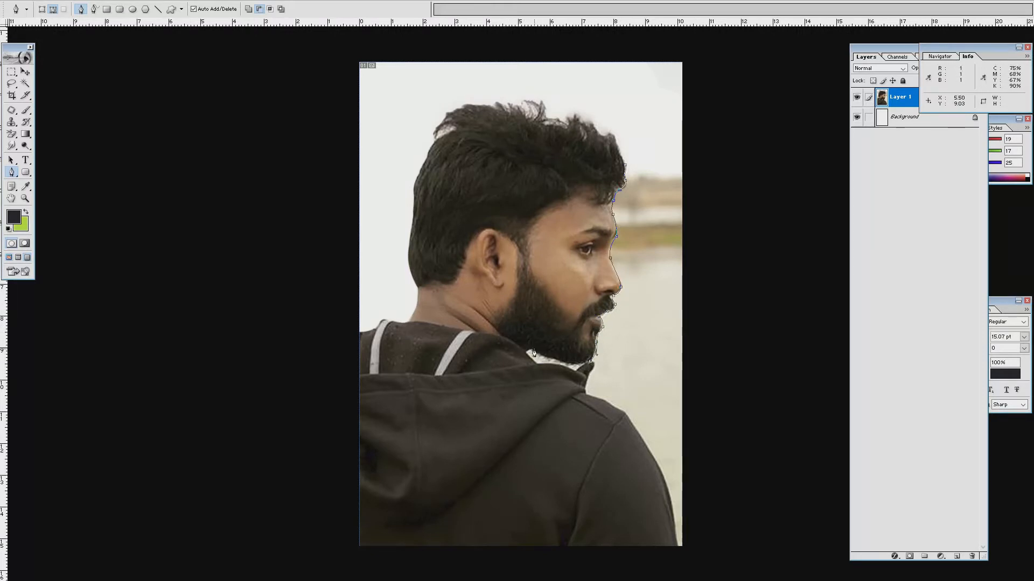
Trace a closed Pen path along the jawline and beard and over the top of the head.
left_click_drag(534, 353, 516, 340)
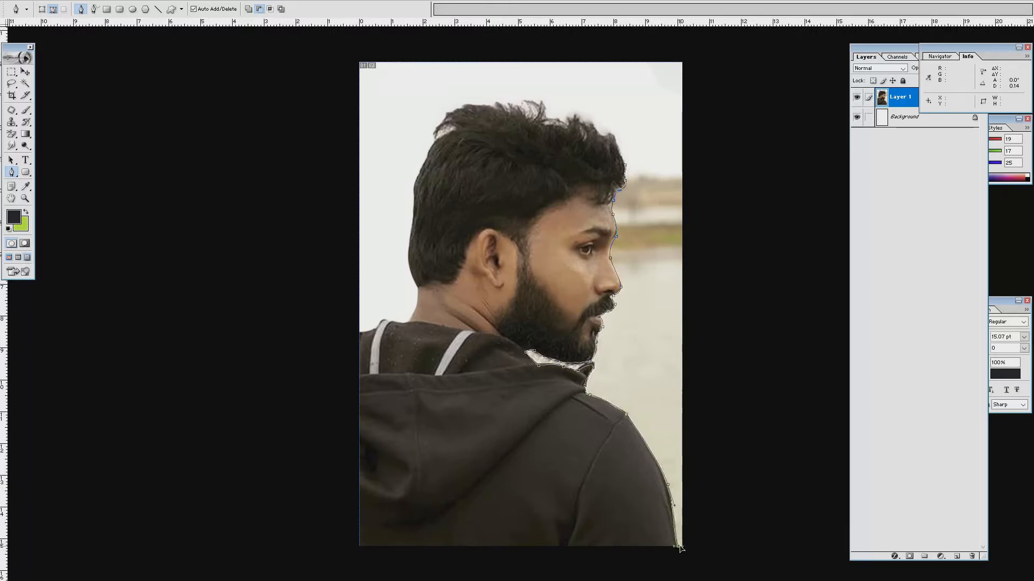
left_click_drag(792, 215, 740, 88)
left_click_drag(721, 26, 605, 37)
left_click(630, 104)
left_click(624, 164)
Load the path as a feathered selection and delete the background around the man.
key("ctrl+Return")
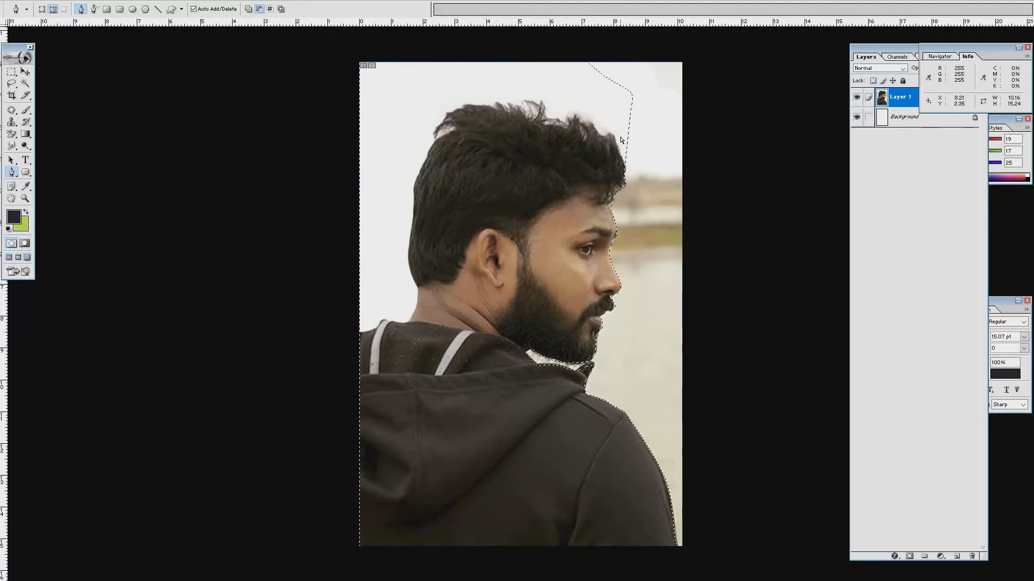
key("w")
right_click(662, 169)
left_click(680, 270)
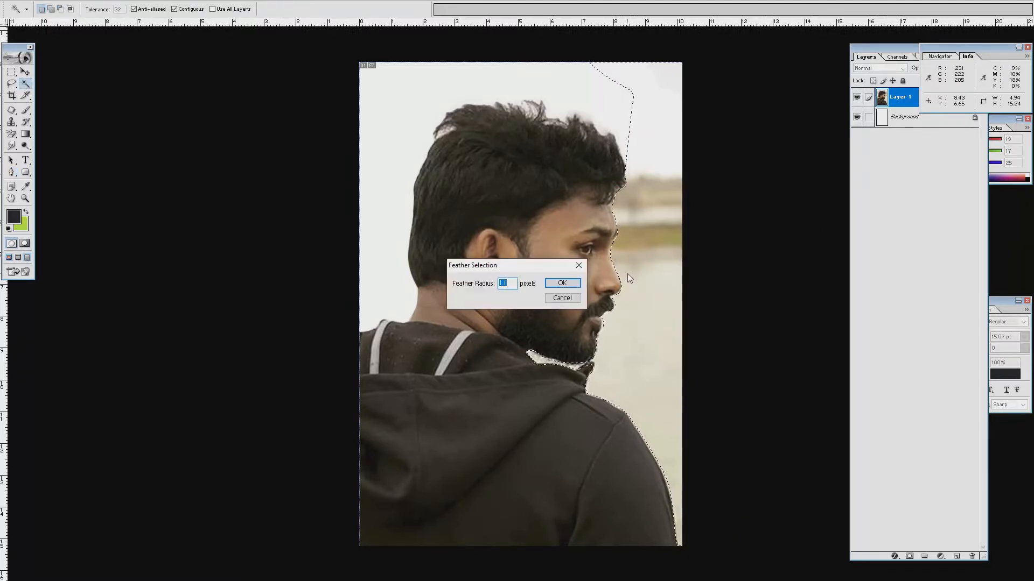
key("Return")
key("Delete")
key("ctrl+d")
Duplicate the man's layer and add a layer mask to Layer 1 copy.
key("v")
key("ctrl+j")
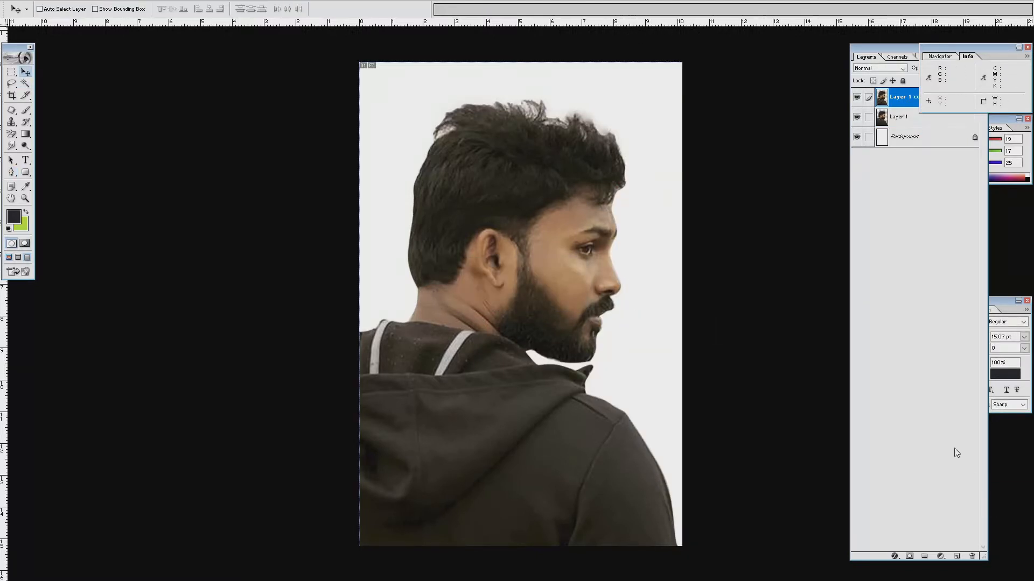
left_click(923, 557)
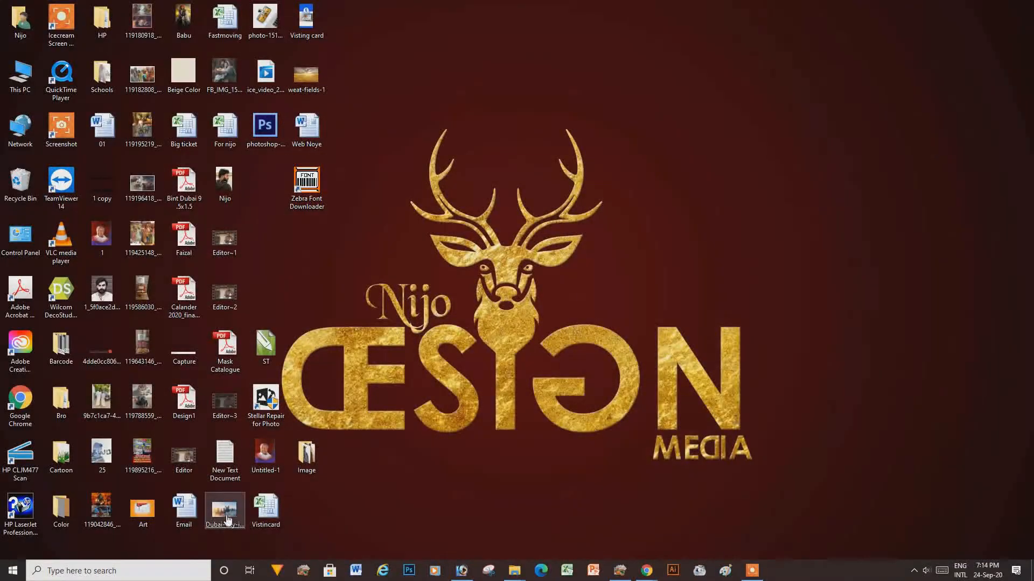
Drag the foggy skyline photo in as Layer 2, scale it to 169% and shift it right.
left_click_drag(228, 520, 326, 40)
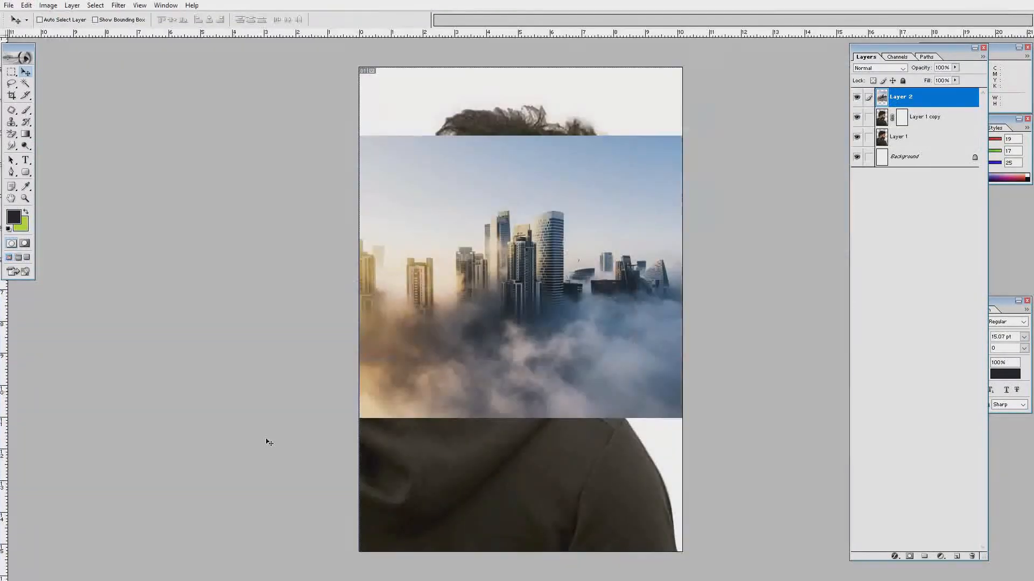
left_click_drag(696, 138, 806, 42)
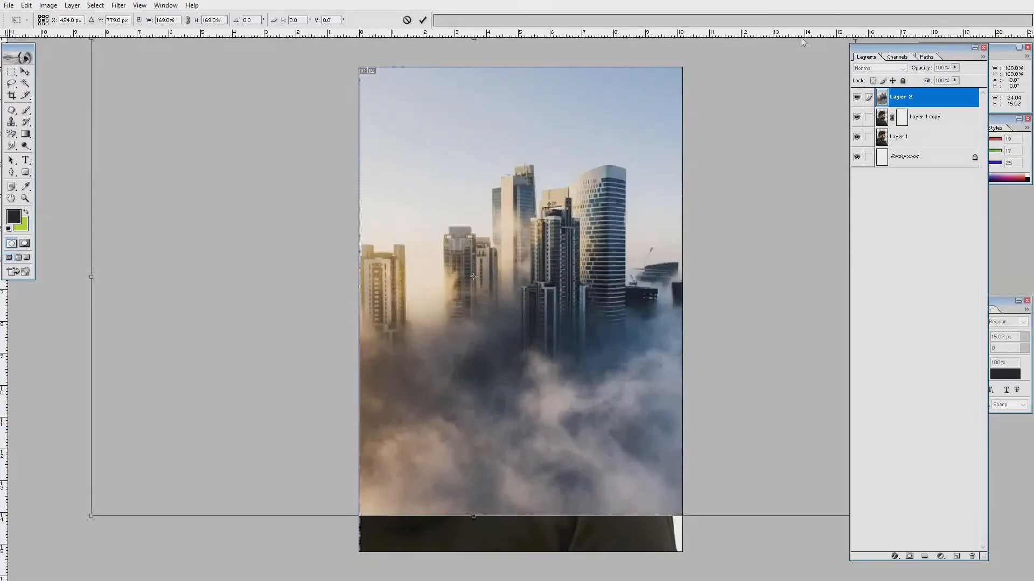
left_click_drag(579, 263, 745, 302)
key("Return")
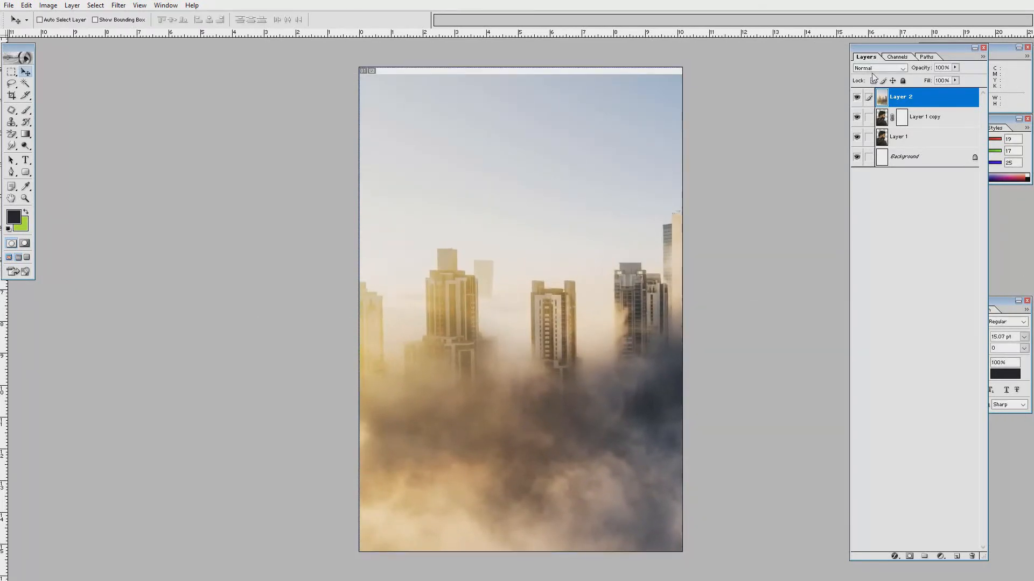
Try and undo Overlay on the skyline, then set Layer 1 copy to Luminosity blending.
left_click(878, 68)
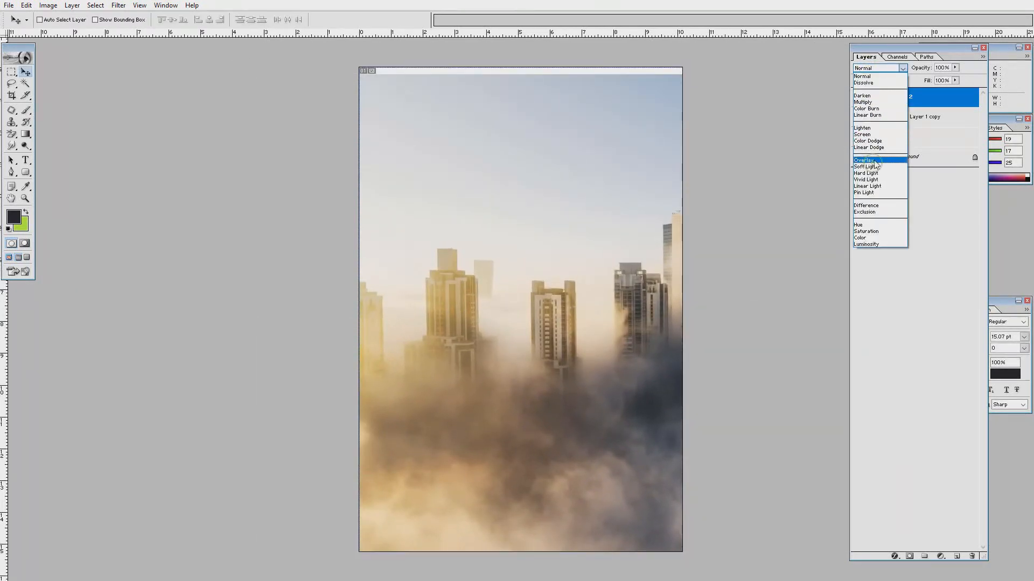
left_click(873, 161)
key("ctrl+z")
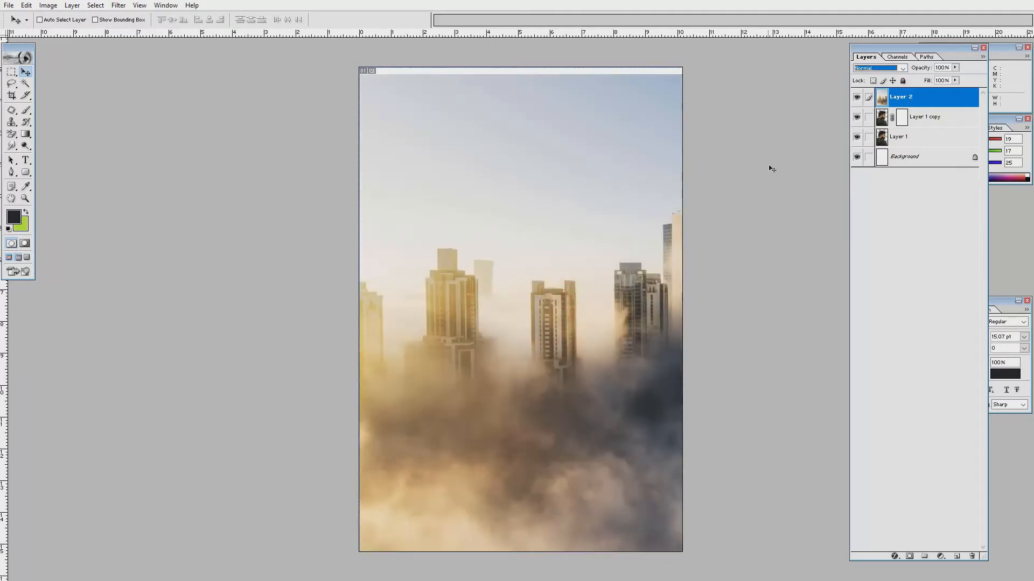
left_click(856, 97)
right_click(566, 222)
left_click(582, 225)
left_click(879, 68)
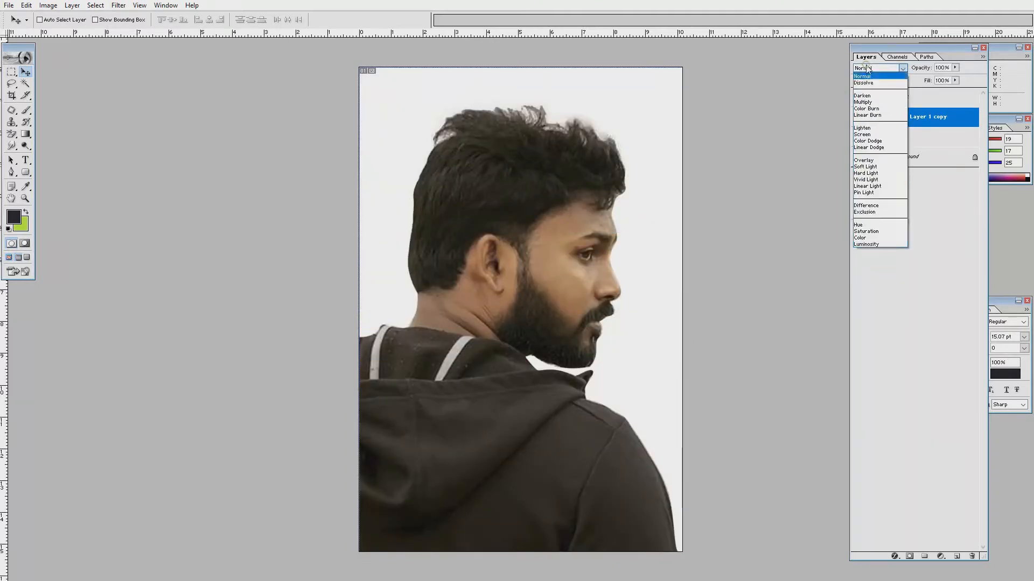
left_click(870, 245)
Show the skyline again, clip it to the man's silhouette and move it into the head.
left_click(857, 97)
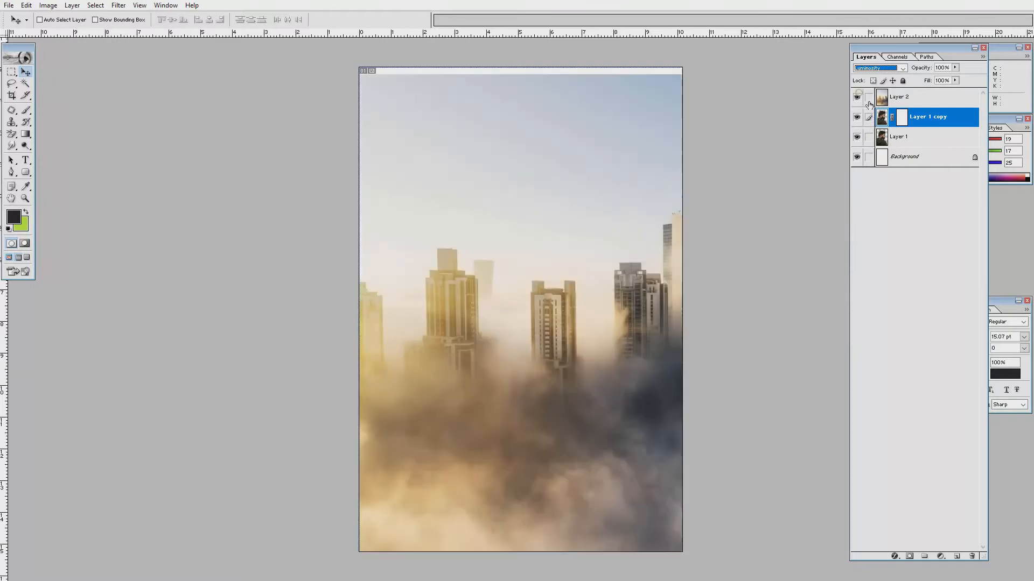
left_click(881, 106, "alt")
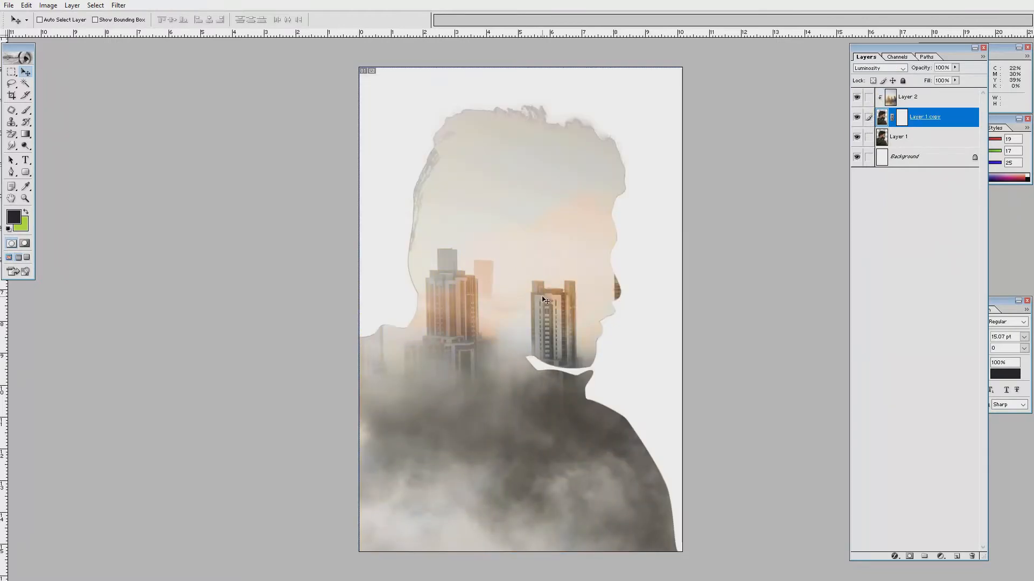
left_click(915, 97)
left_click_drag(553, 309, 595, 368)
Return Layer 1 copy to Normal blending and reposition the skyscrapers inside the head.
left_click(926, 117)
left_click(879, 67)
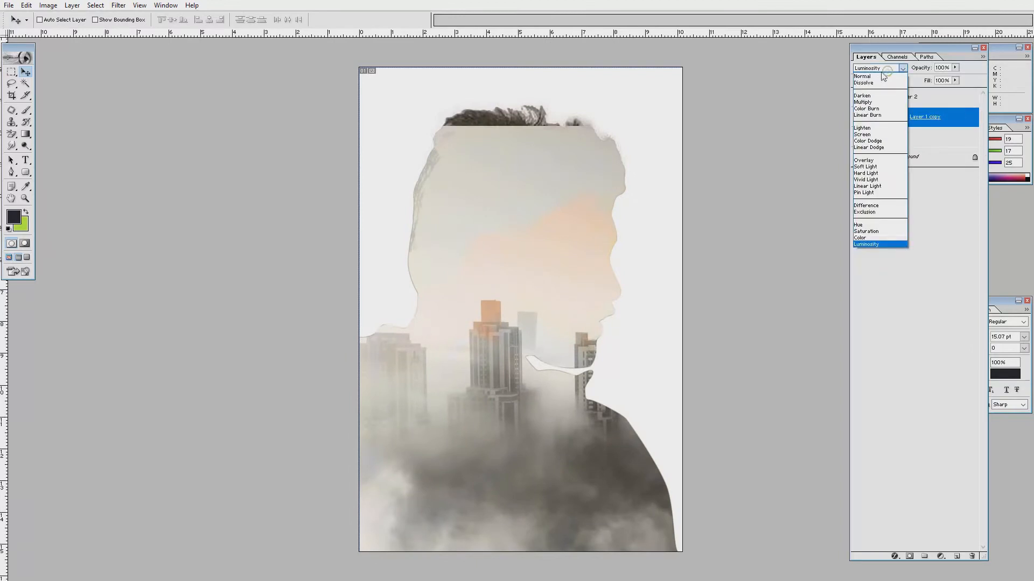
left_click(867, 70)
right_click(512, 284)
left_click(526, 297)
left_click_drag(526, 295, 257, 288)
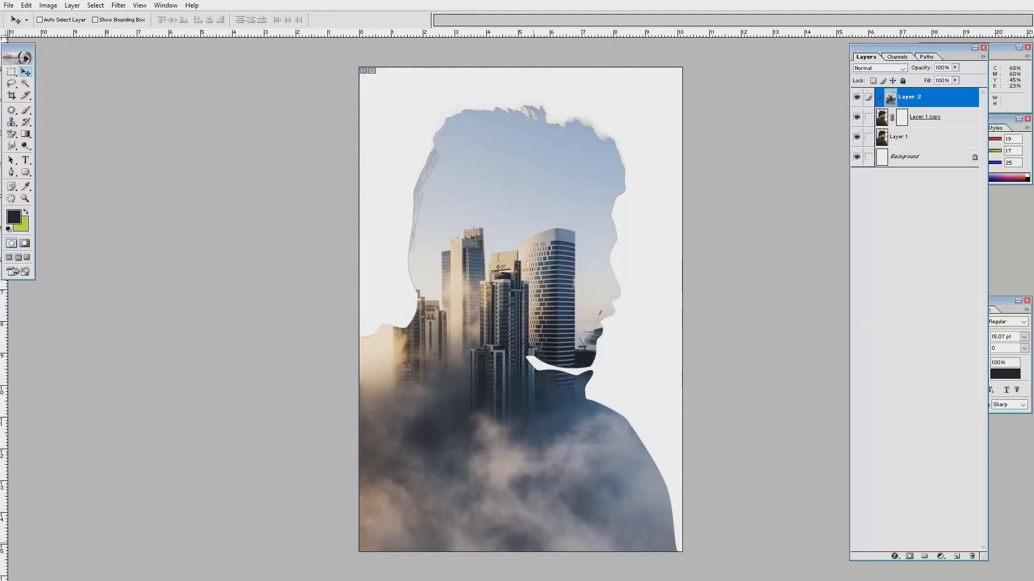
Erase the skyline over the man's face with the plain Eraser, undoing a stray erase on the head.
key("e")
left_click(11, 133)
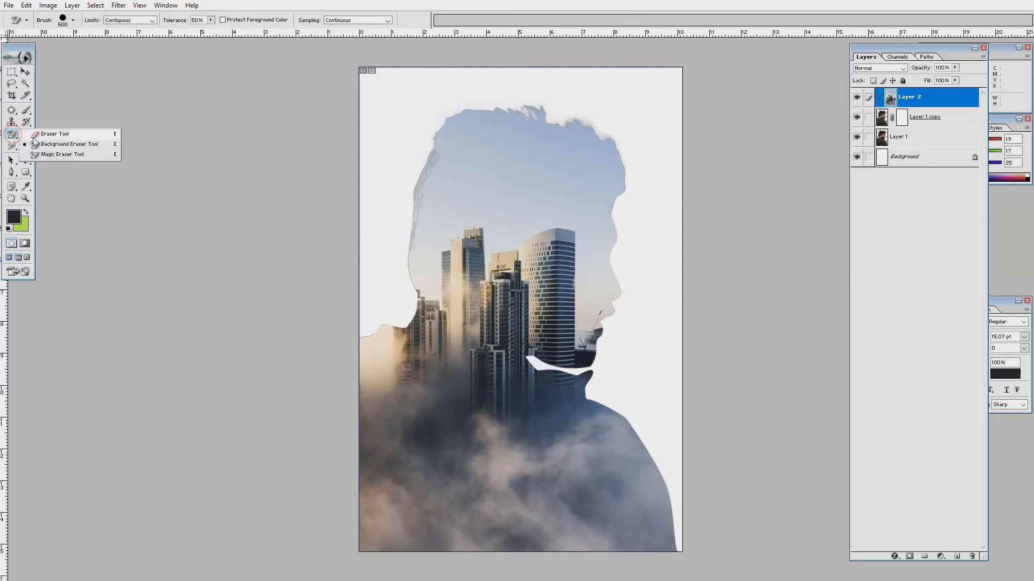
left_click(49, 130)
mouse_move(651, 249)
left_mouse_down()
mouse_move(624, 228)
mouse_move(619, 361)
left_mouse_up()
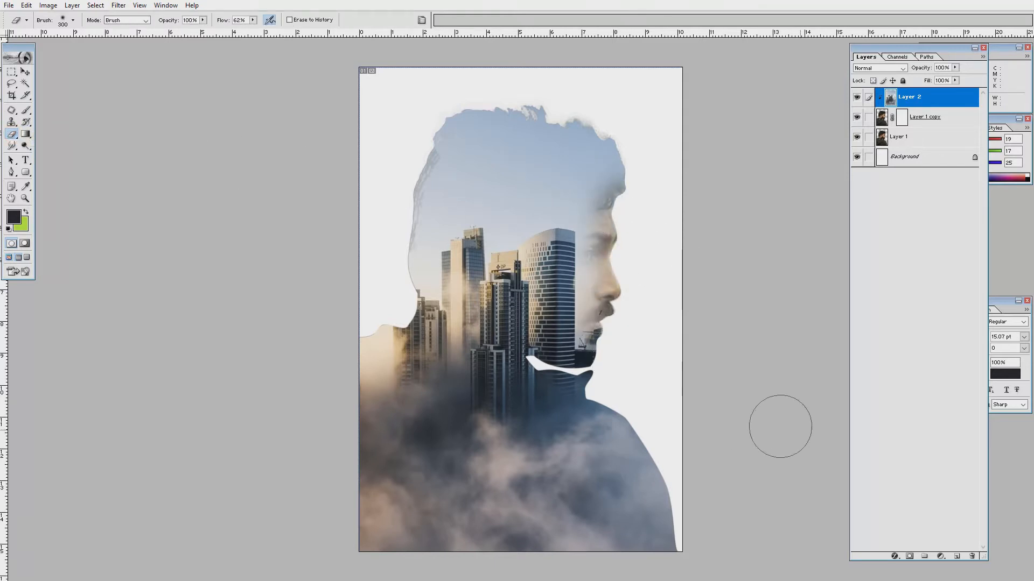
left_click_drag(543, 97, 582, 92)
key("ctrl+z")
Brighten Layer 1 copy's midtones with Curves, then apply a Levels adjustment.
key("v")
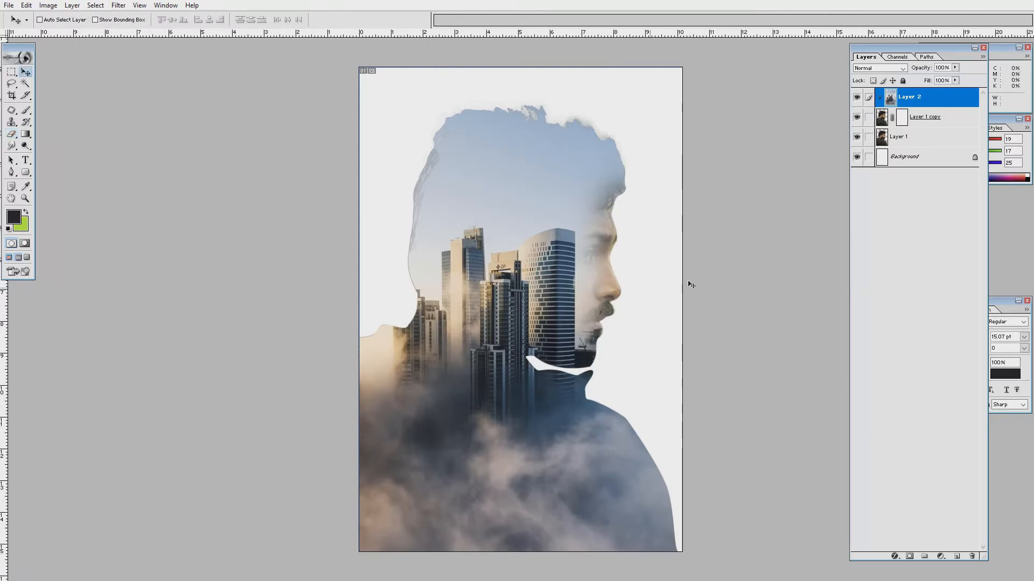
left_click(883, 118)
key("ctrl+m")
left_click_drag(591, 127, 754, 106)
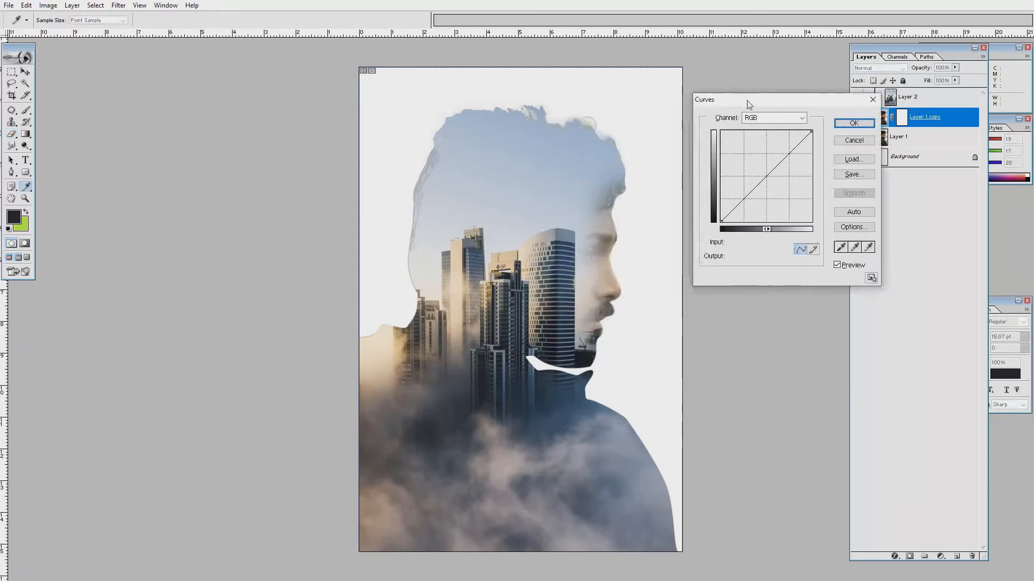
left_click_drag(765, 175, 768, 162)
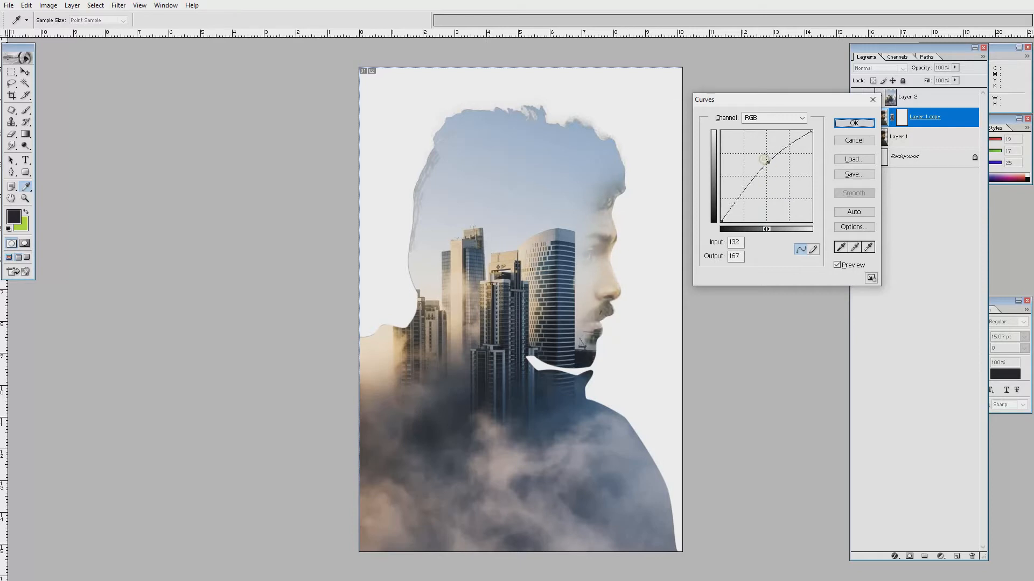
left_click(853, 141)
key("ctrl+l")
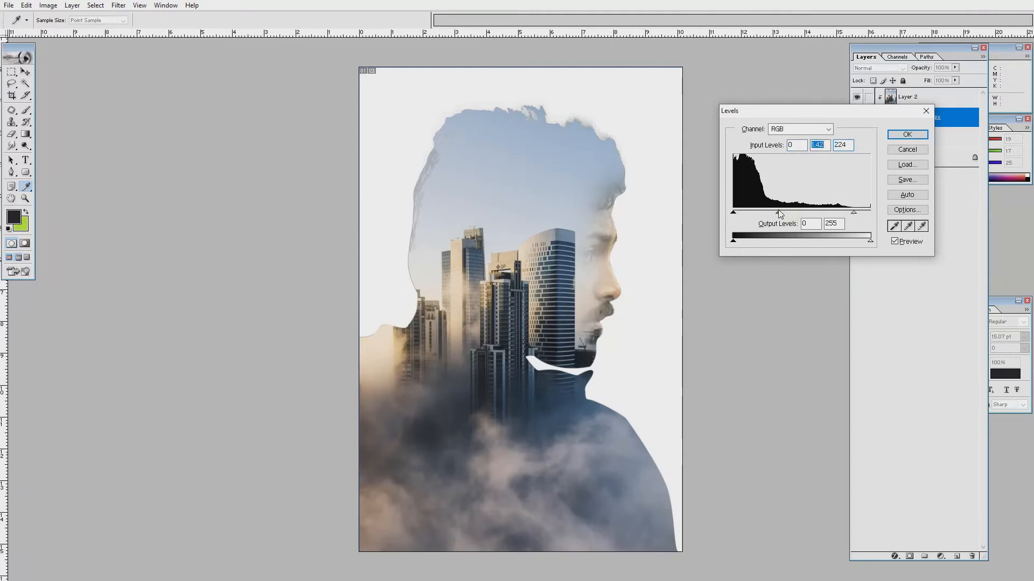
left_click(896, 138)
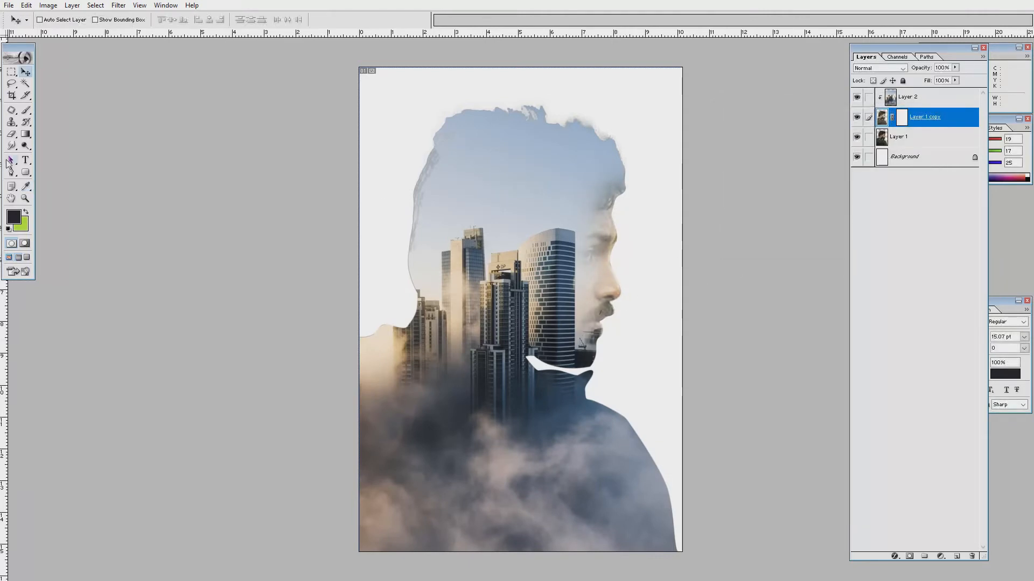
Fade the portrait's top-right hair and face edge with the Eraser.
left_click(11, 134)
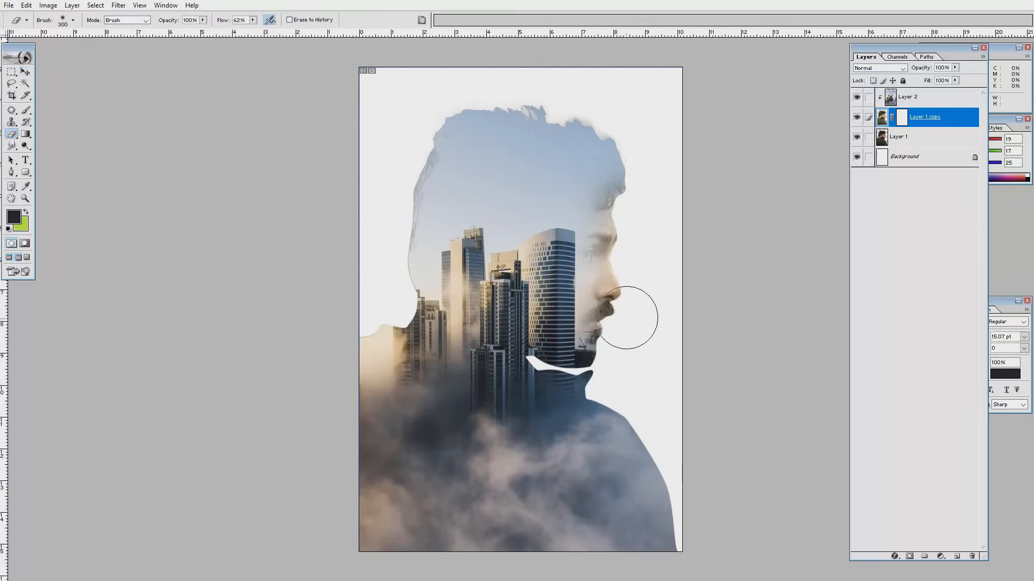
mouse_move(635, 220)
left_mouse_down()
mouse_move(653, 173)
mouse_move(649, 137)
left_mouse_up()
key("v")
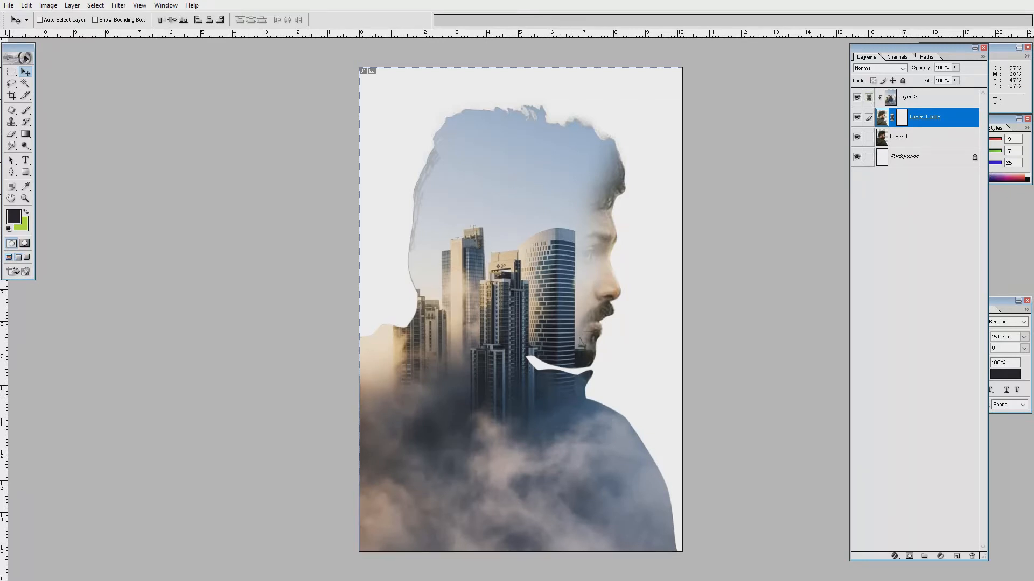
Select and copy a patch of the warm clouds image.
key("f")
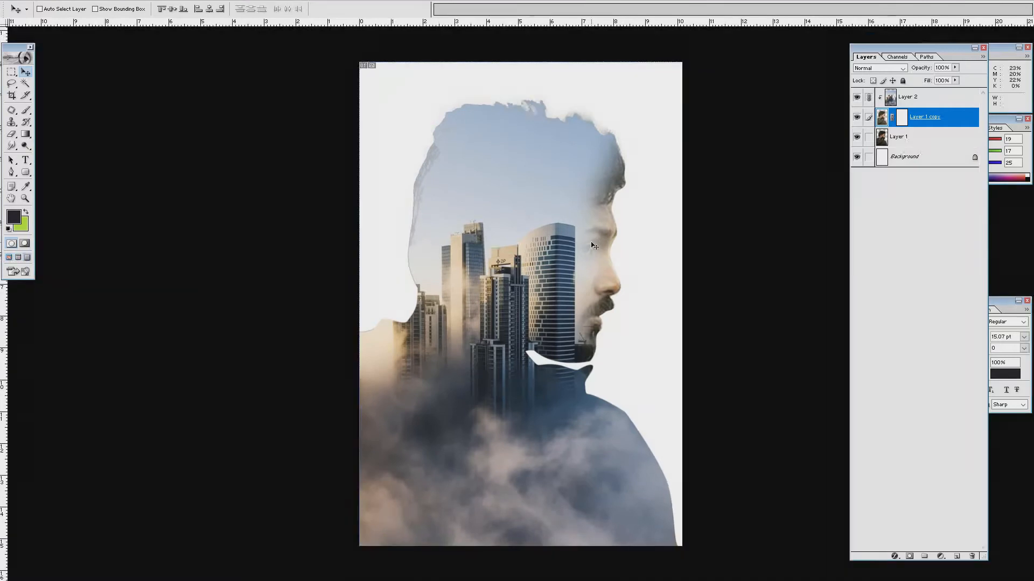
key("f")
left_click(552, 396)
key("f")
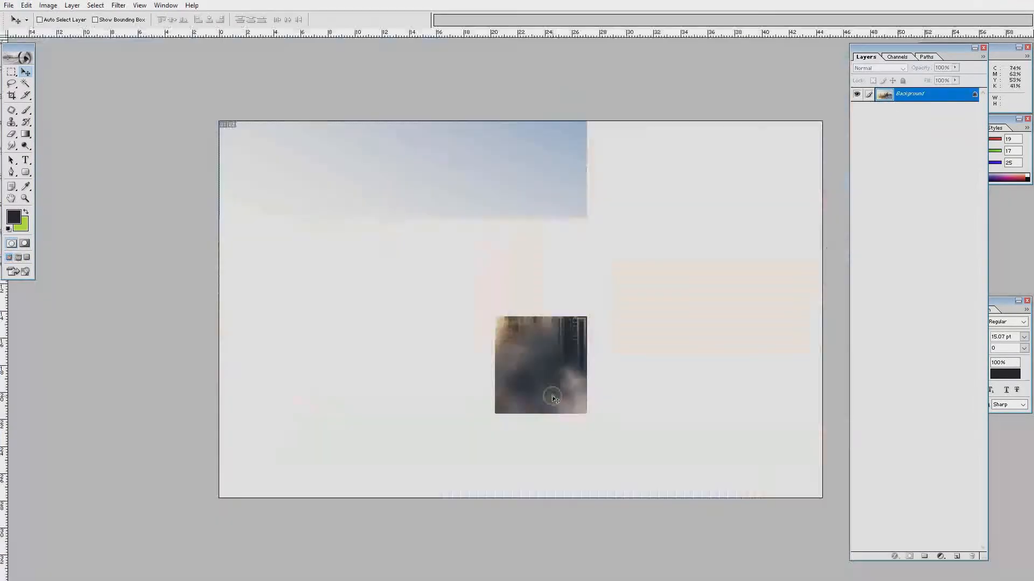
key("m")
left_click_drag(227, 377, 354, 433)
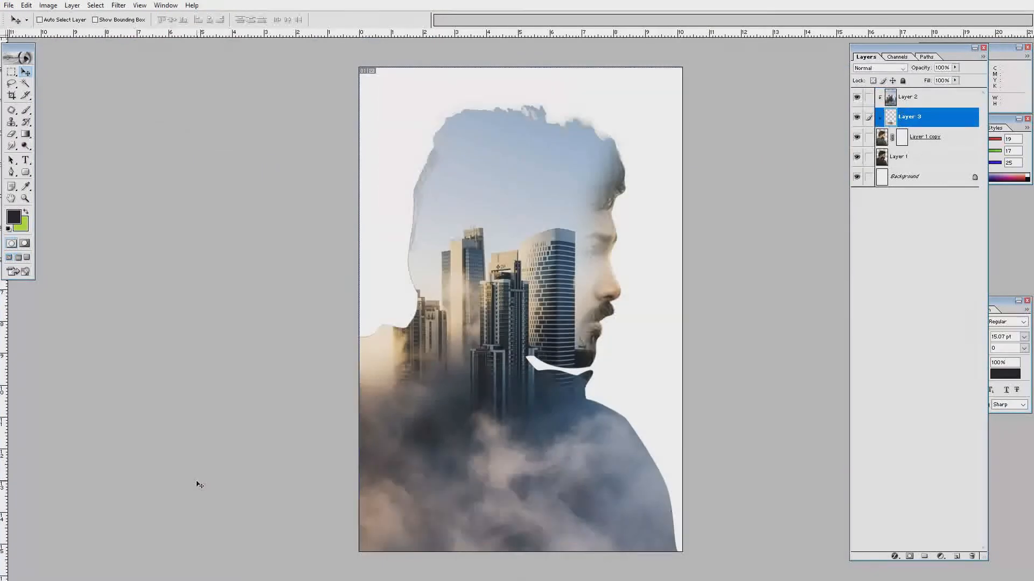
Paste the clouds into the poster and enlarge them across the lower area.
key("ctrl+v")
key("ctrl+t")
left_click_drag(577, 452, 673, 385)
key("Return")
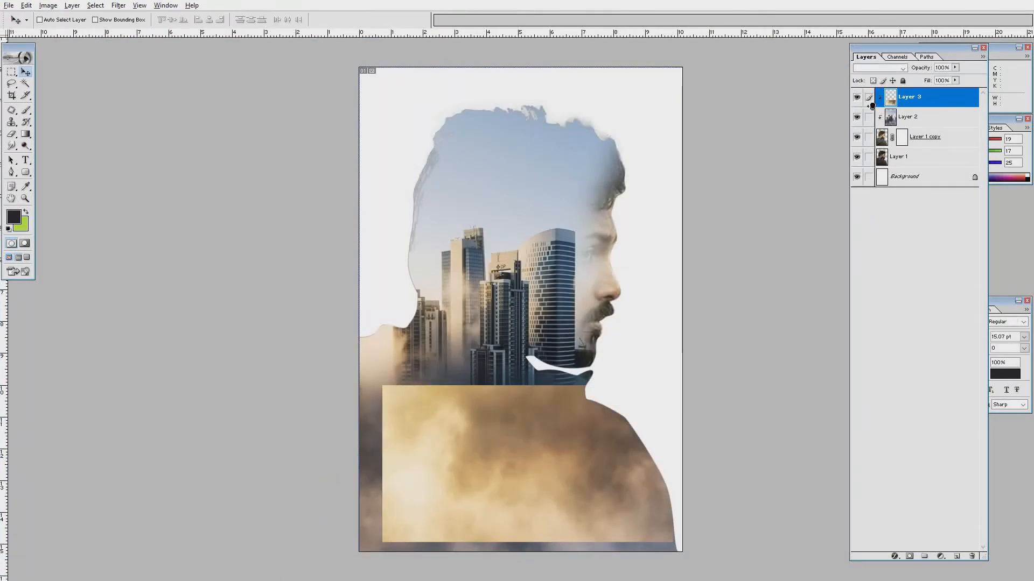
Release the clouds from clipping, soften their top edge, scale to 138.2% and move them lower.
left_click(872, 105, "alt")
key("e")
mouse_move(404, 370)
left_mouse_down()
mouse_move(641, 395)
mouse_move(445, 368)
mouse_move(488, 374)
left_mouse_up()
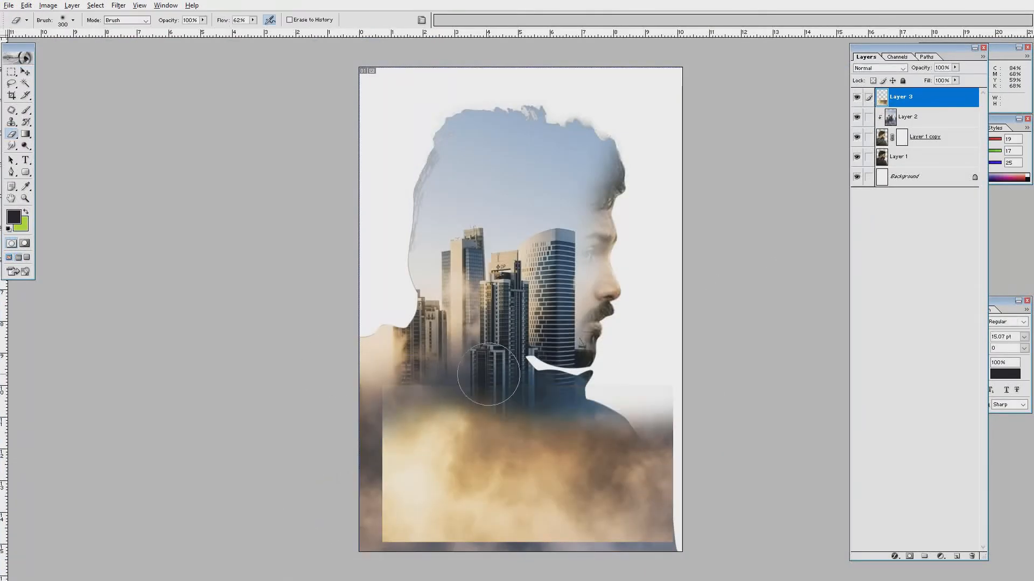
key("ctrl+t")
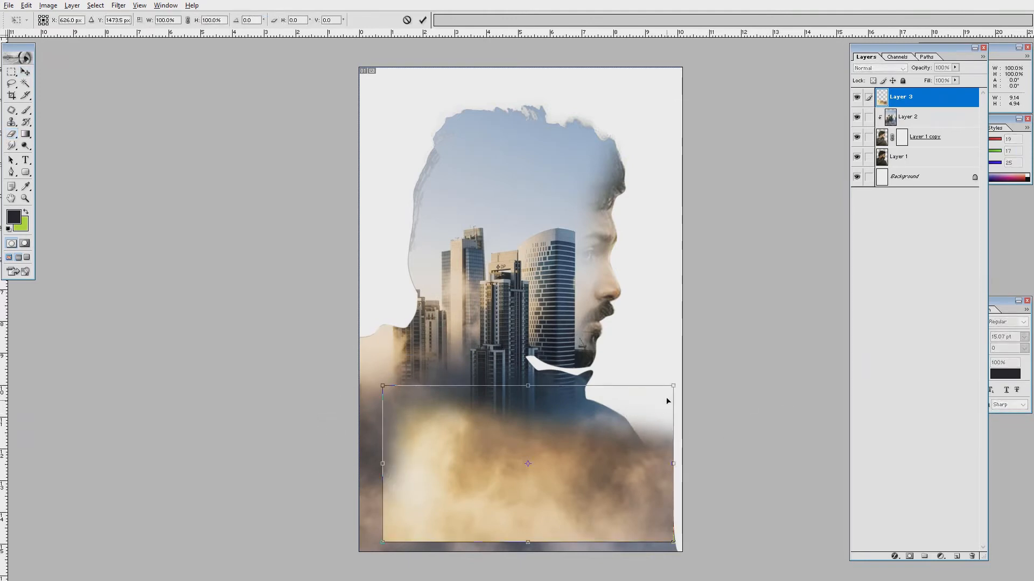
left_click_drag(673, 385, 722, 353)
left_click_drag(649, 435, 635, 491)
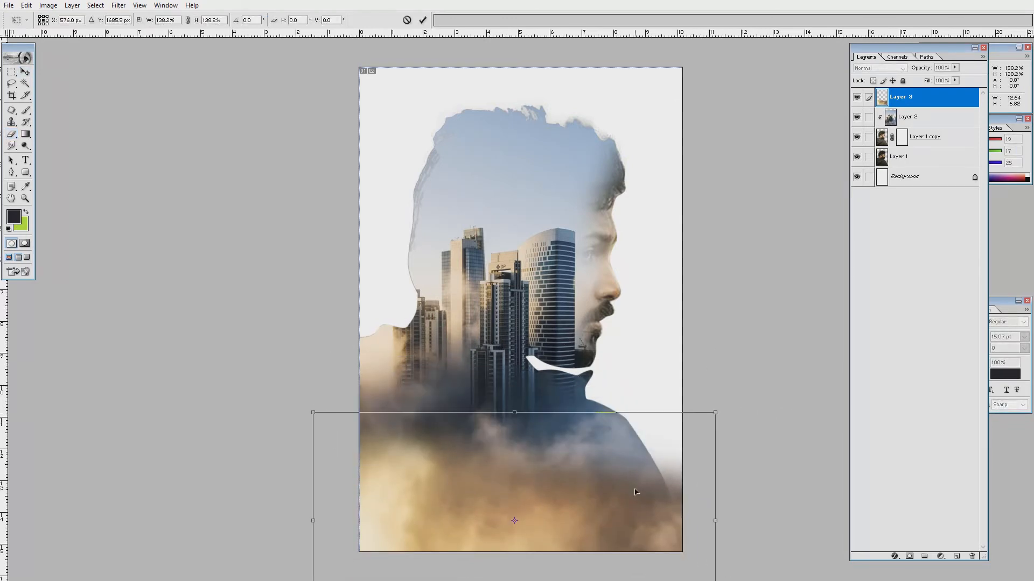
key("Return")
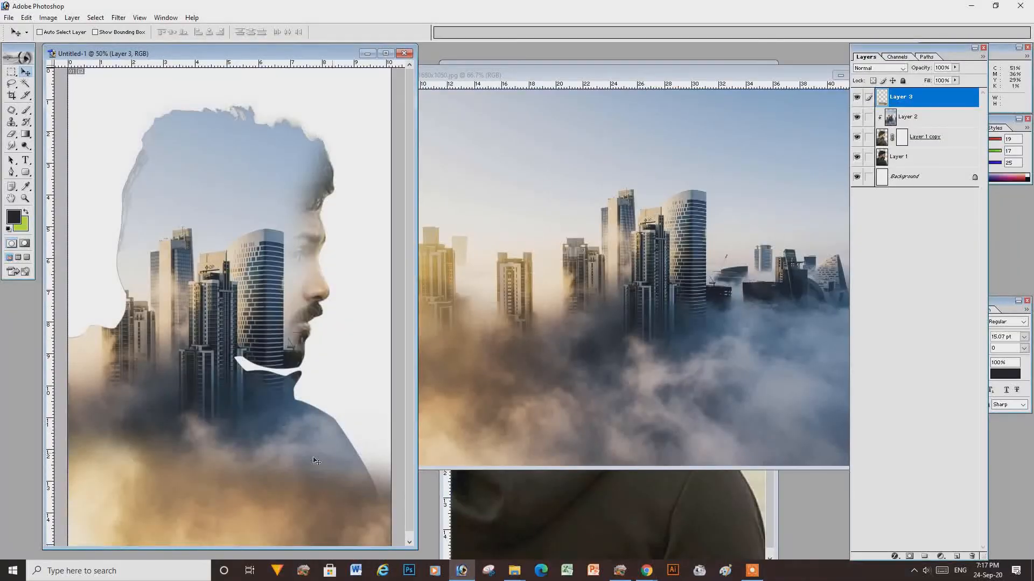
Type 'double exposure effects' near the poster bottom in All Caps and centre it under the profile.
key("f")
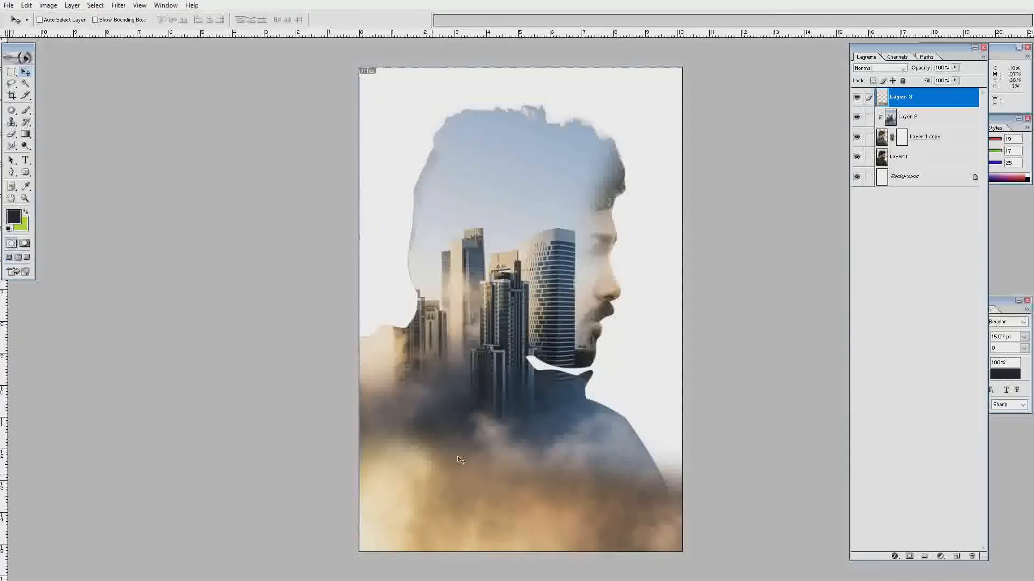
key("t")
left_click(369, 460)
type("double exposure effects")
key("ctrl+a")
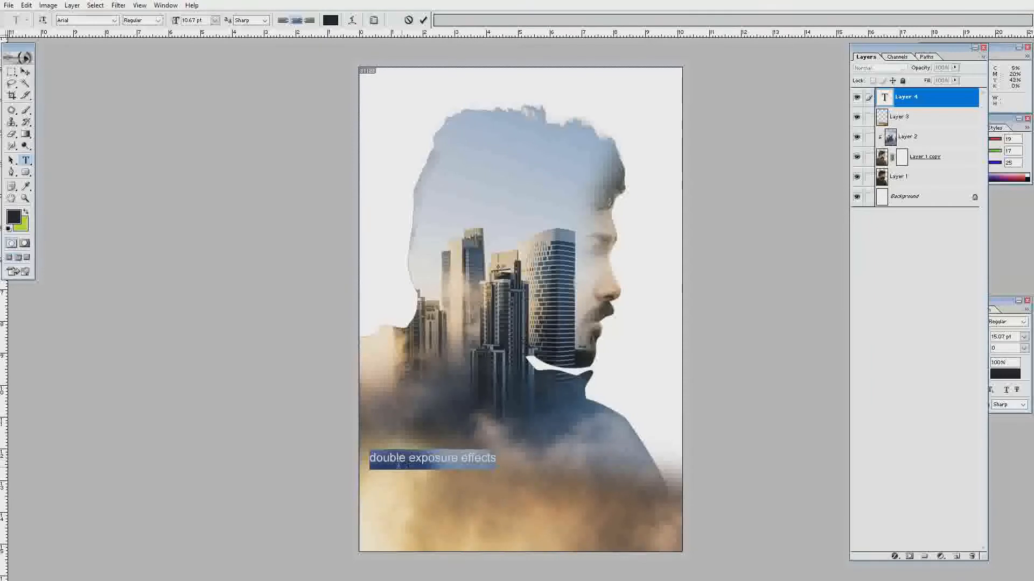
left_click(377, 20)
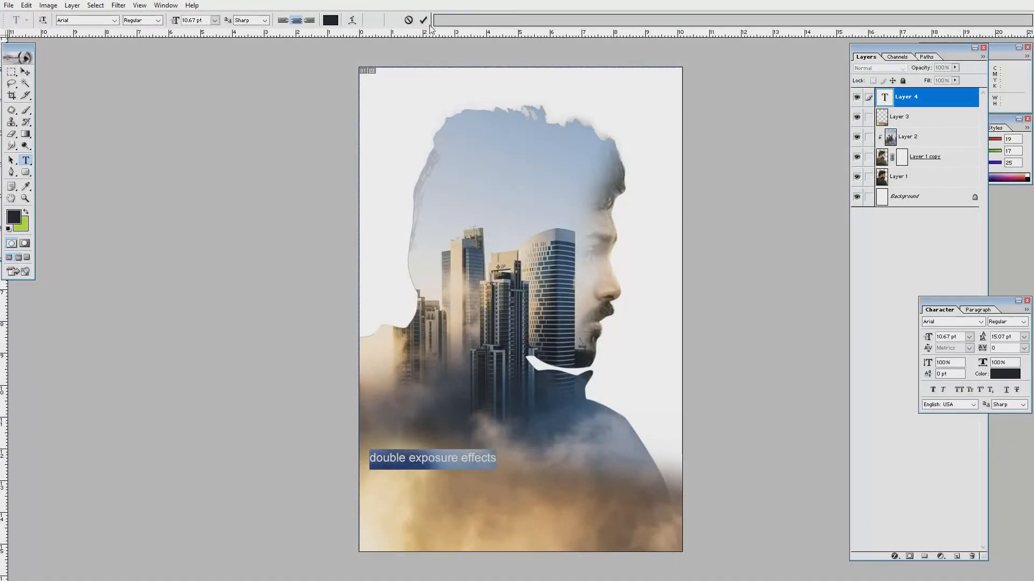
left_click(960, 390)
key("ctrl+Return")
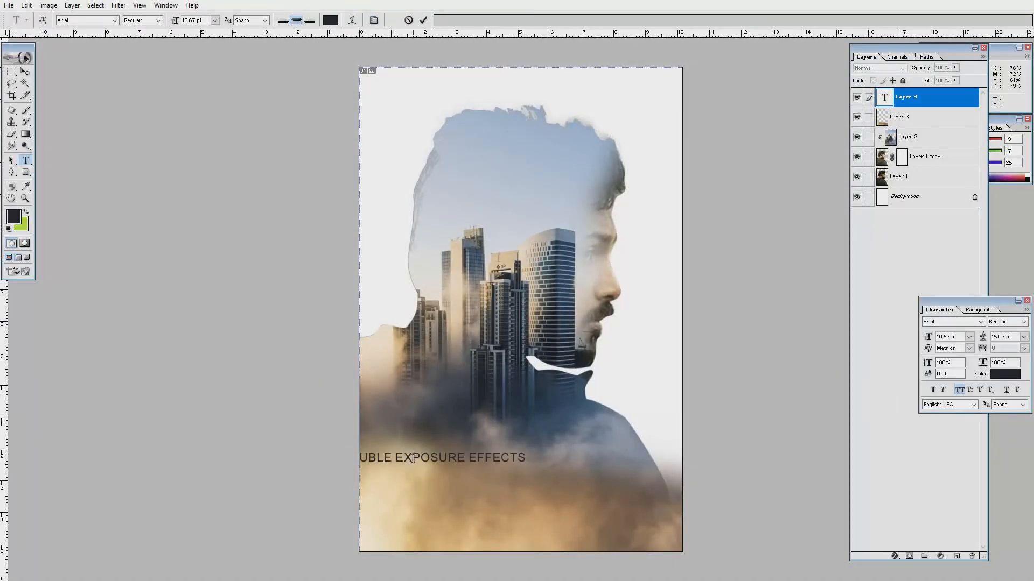
key("v")
left_click_drag(413, 459, 507, 463)
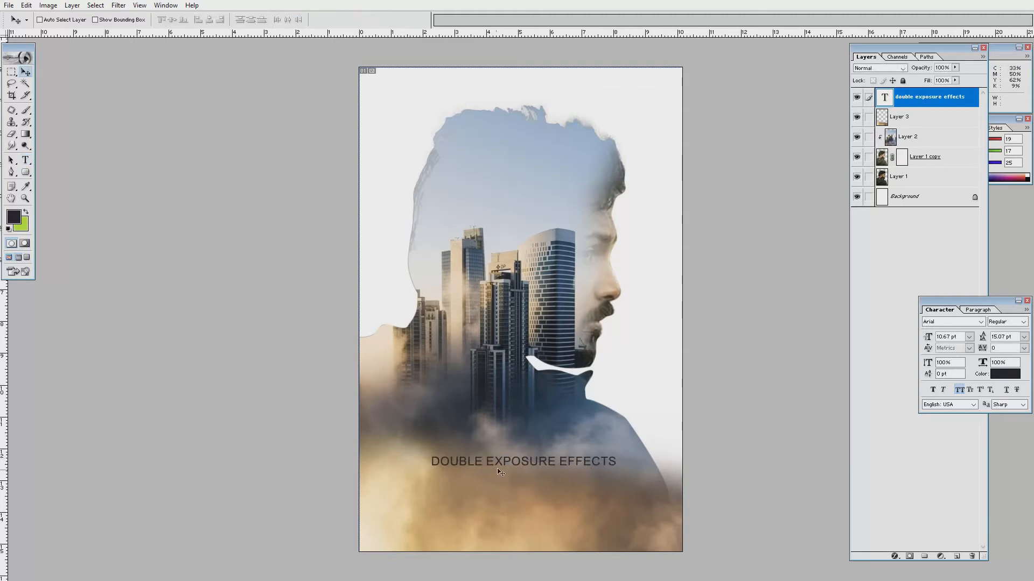
Break the title after DOUBLE EXPOSURE, set EFFECTS to 24 pt and leading to 18 pt.
key("t")
left_click(559, 461)
key("Return")
double_click(523, 478)
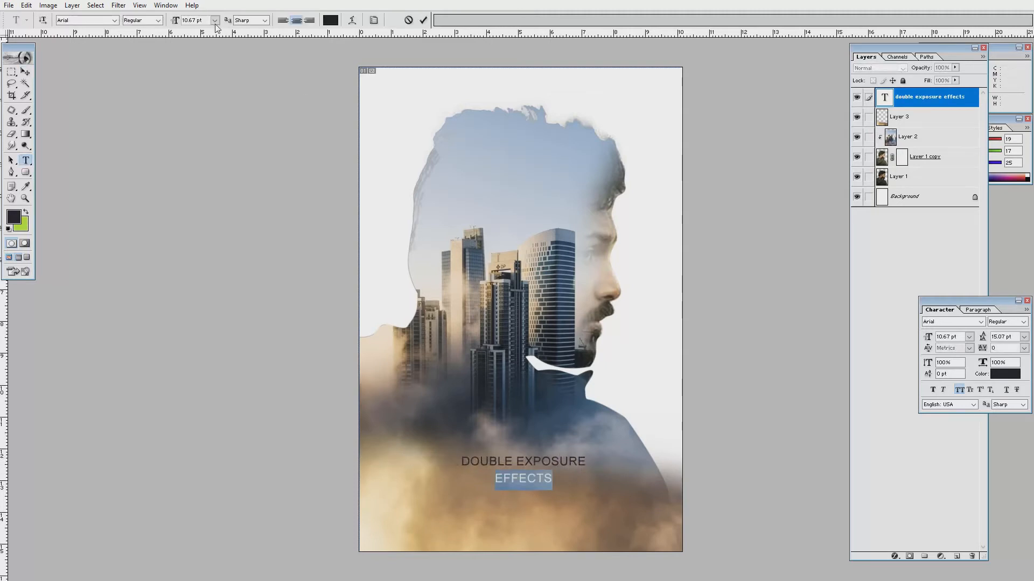
left_click(215, 21)
left_click(224, 143)
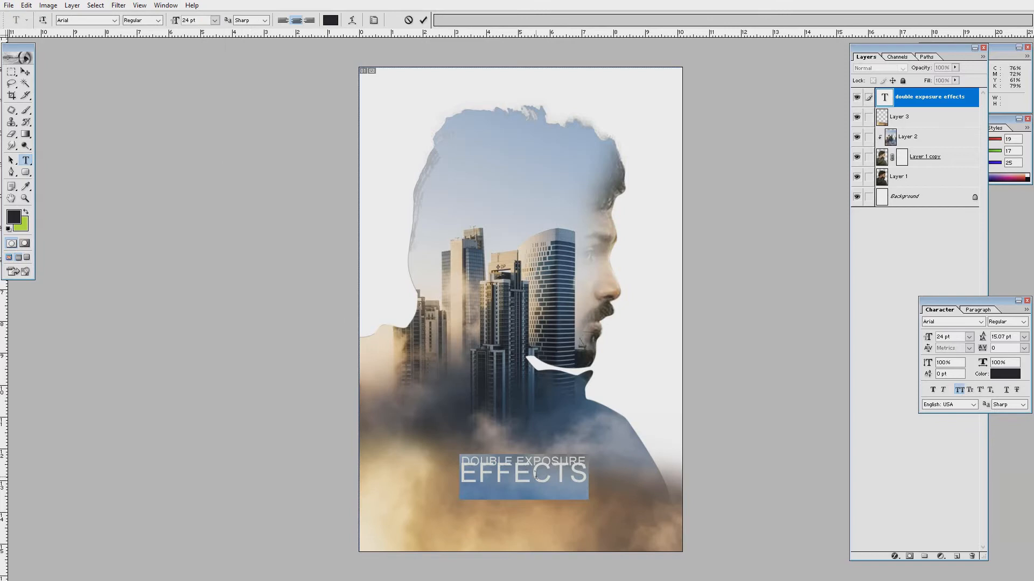
left_click(1023, 337)
left_click(1002, 446)
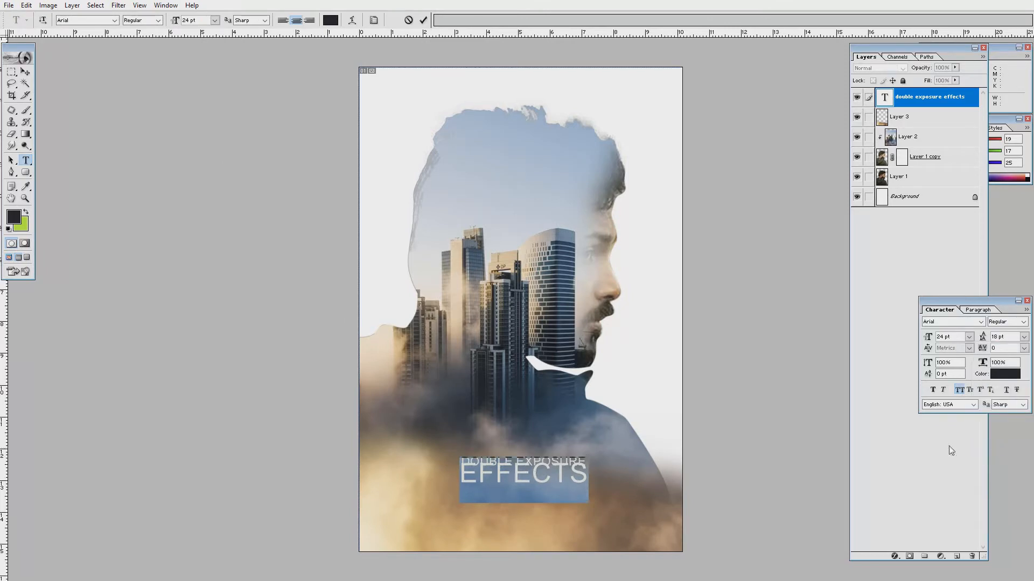
left_click(1024, 337)
left_click(979, 445)
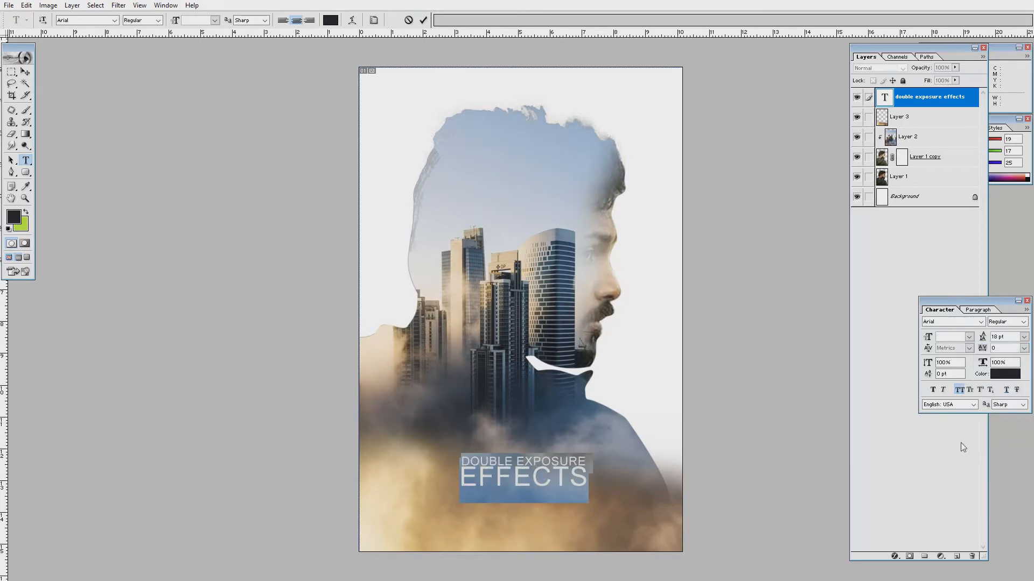
left_click(566, 455)
key("ctrl+a")
key("ctrl+Return")
Enlarge the title and move it lower on the poster.
key("ctrl+t")
left_click_drag(589, 458, 566, 490)
key("Return")
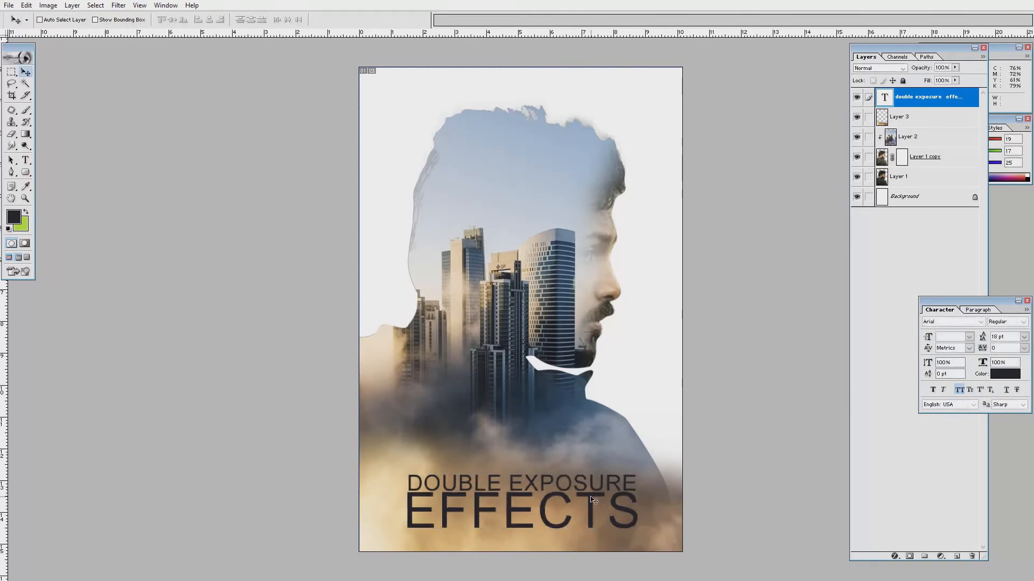
Brighten the city Layer 2's midtones with Curves.
left_click(910, 137)
key("ctrl+m")
left_click_drag(729, 200, 757, 174)
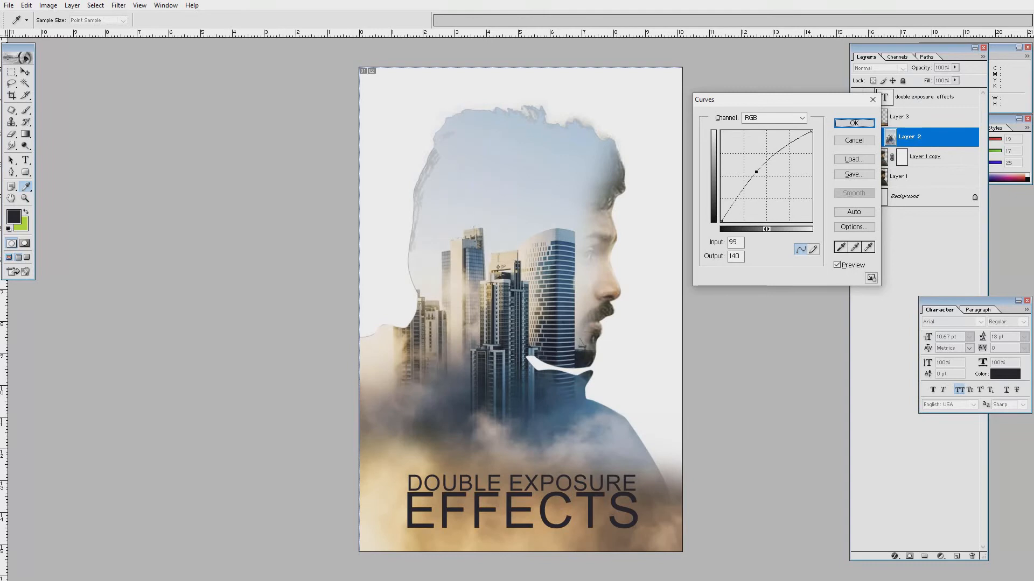
Apply the Curves adjustment, then test erasing on Layer 1 copy and undo the erased patch.
key("Return")
key("v")
right_click(573, 174)
left_click(598, 192)
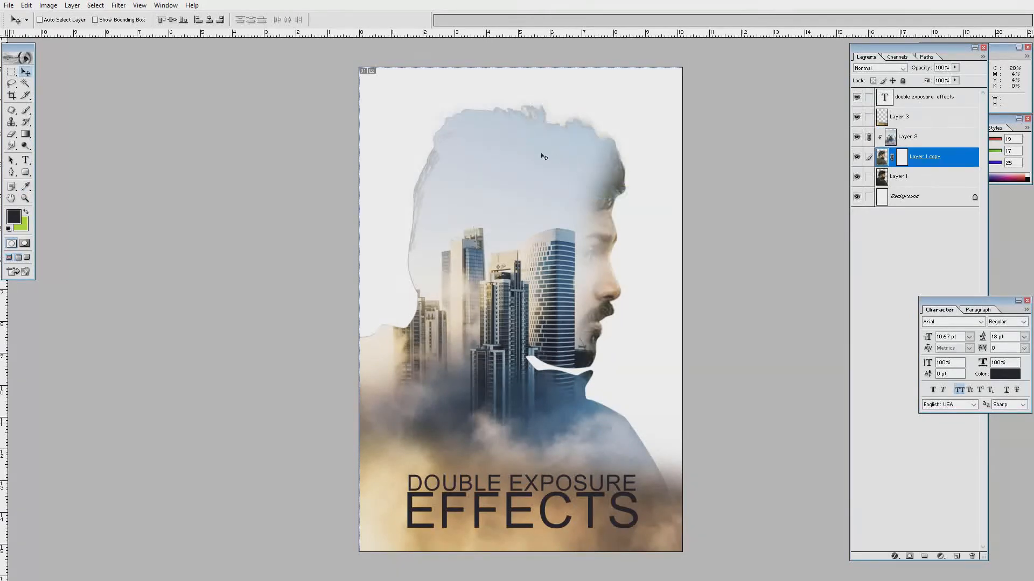
left_click(10, 135)
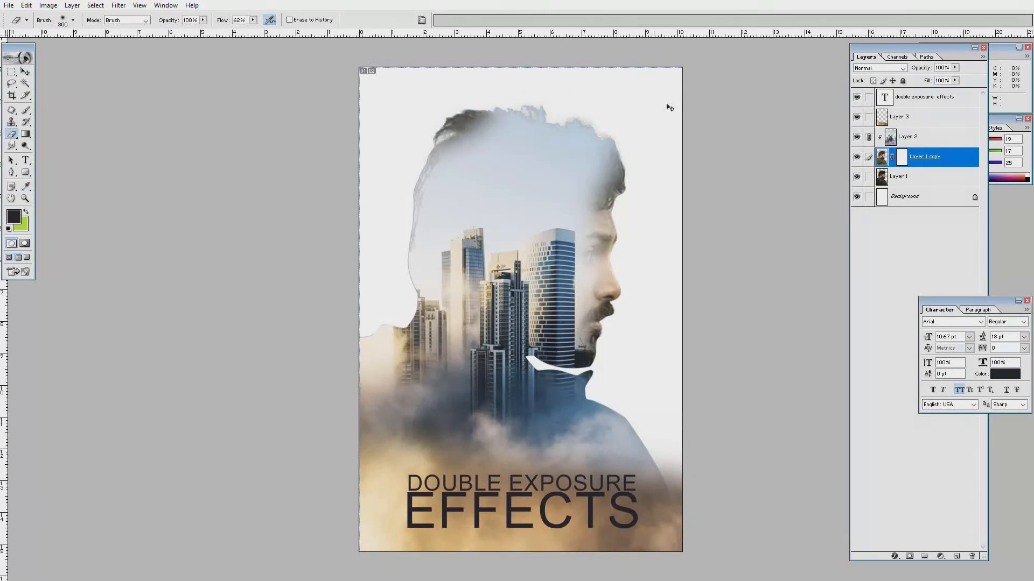
left_click(887, 159)
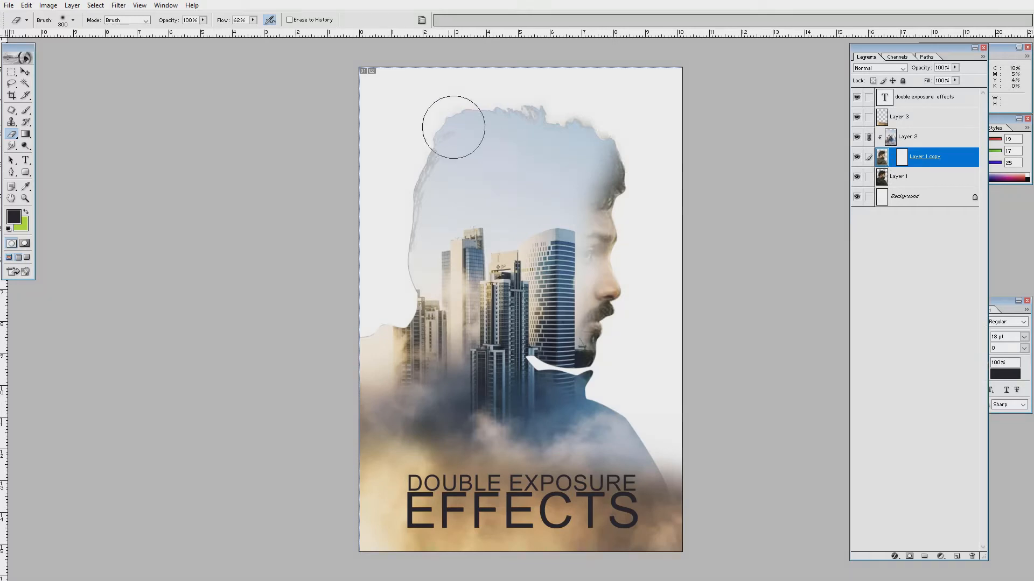
left_click_drag(454, 127, 455, 110)
key("ctrl+z")
key("z")
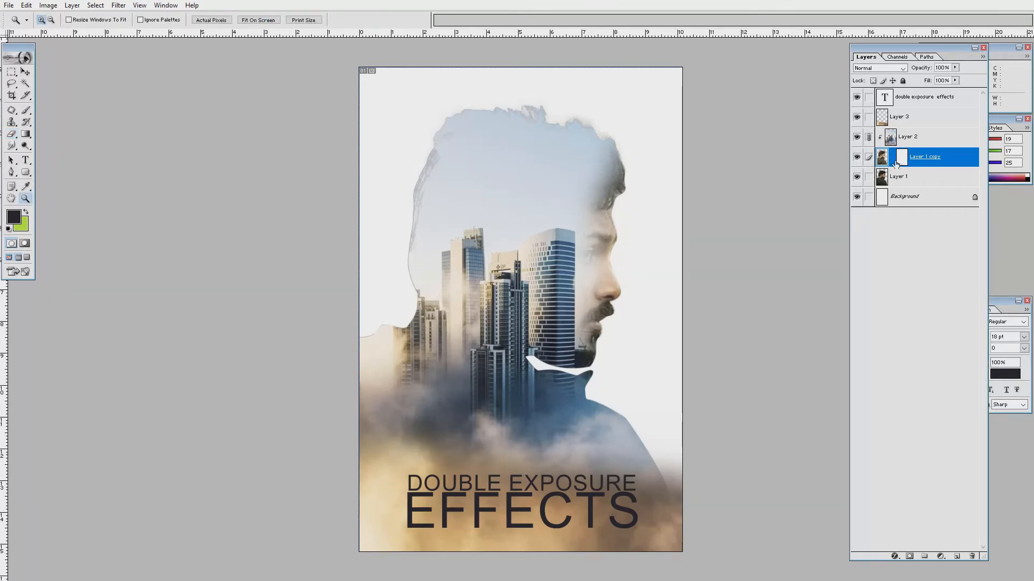
left_click(858, 158)
left_click(859, 158)
Hide the original Layer 1 portrait, keeping Layer 1 copy selected.
left_click(899, 137)
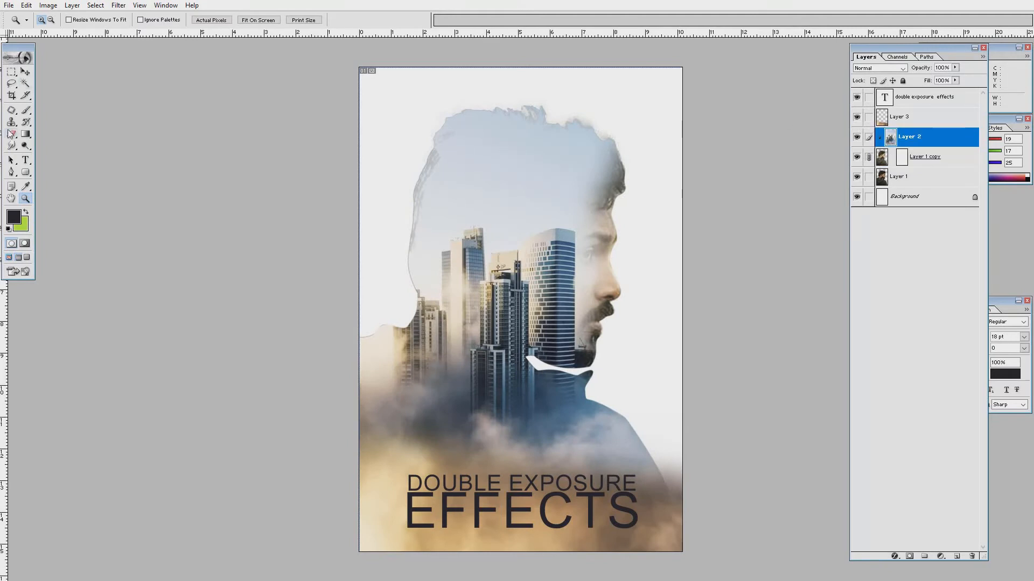
left_click(11, 134)
left_click(882, 157)
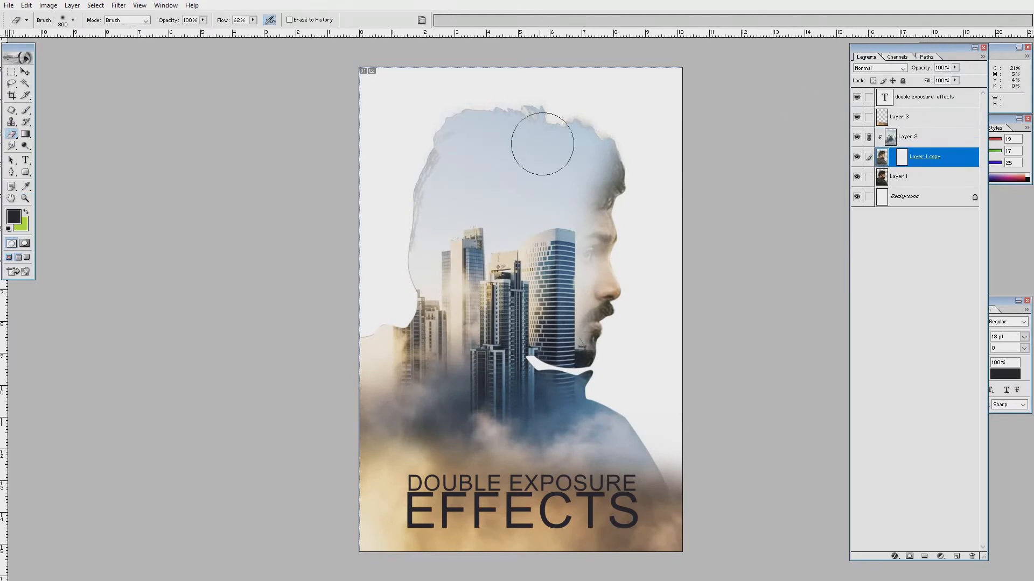
left_click(857, 177)
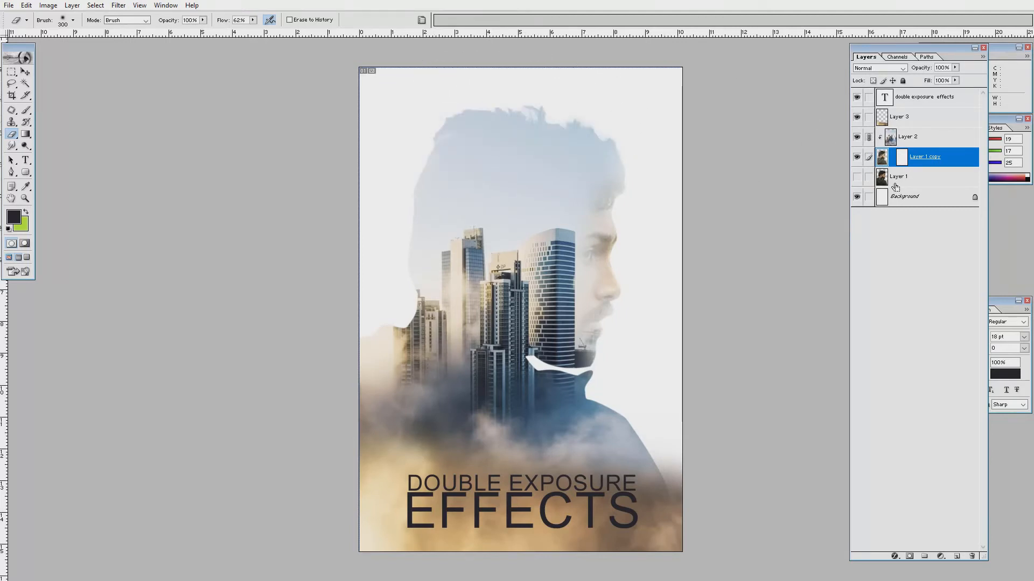
Nudge the Layer 2 city image slightly up and left.
key("v")
right_click(525, 303)
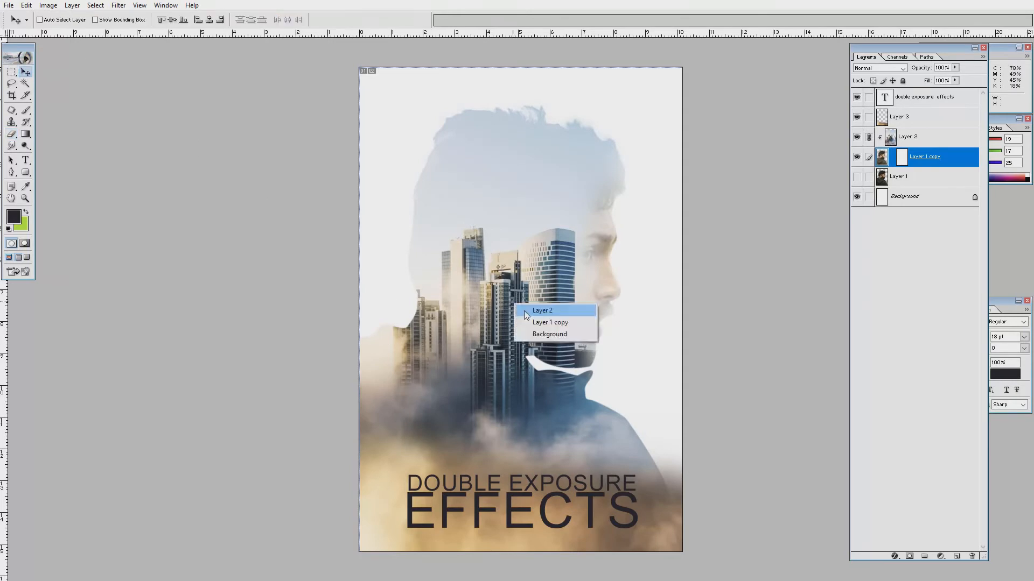
left_click(539, 308)
left_click_drag(524, 319, 522, 312)
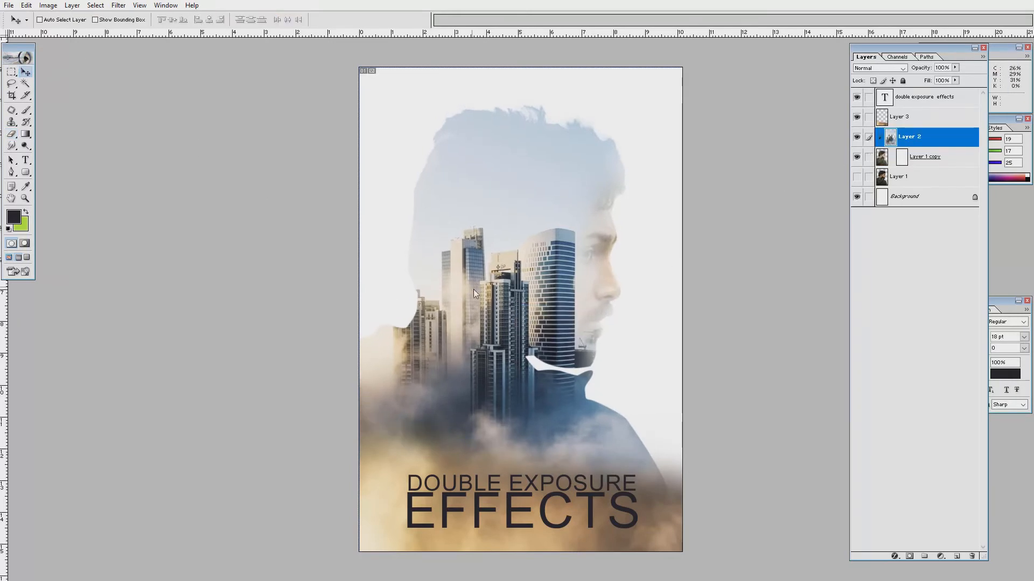
left_click_drag(496, 305, 489, 303)
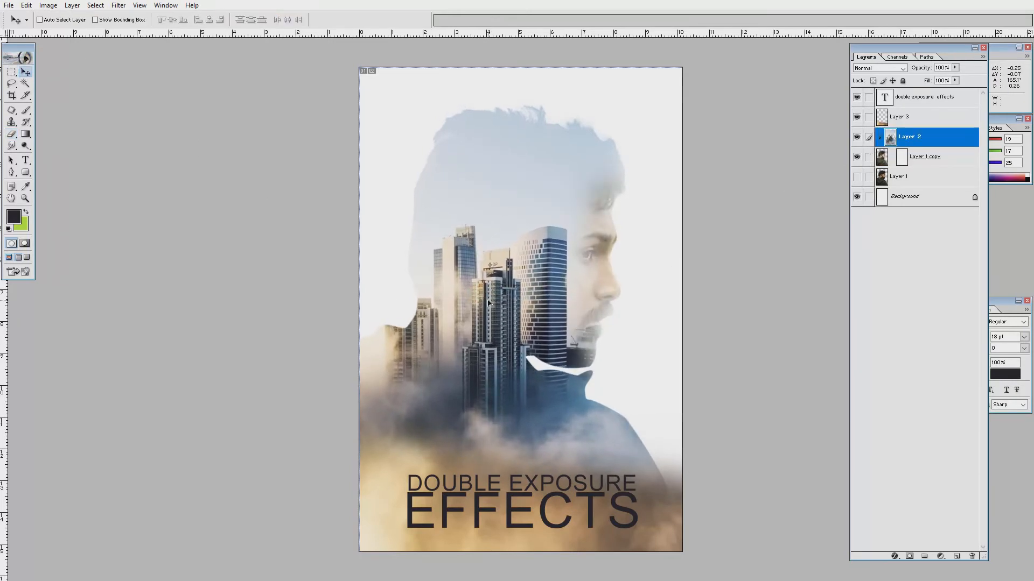
Run Levels on Layer 1 copy, then Hue/Saturation with a slightly negative hue.
left_click(872, 164)
key("ctrl+l")
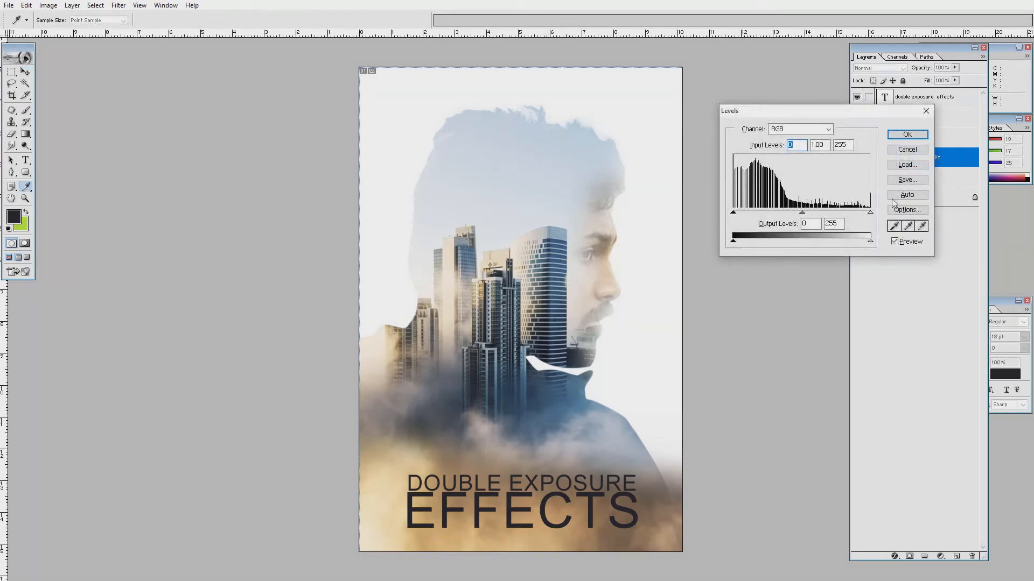
left_click(907, 134)
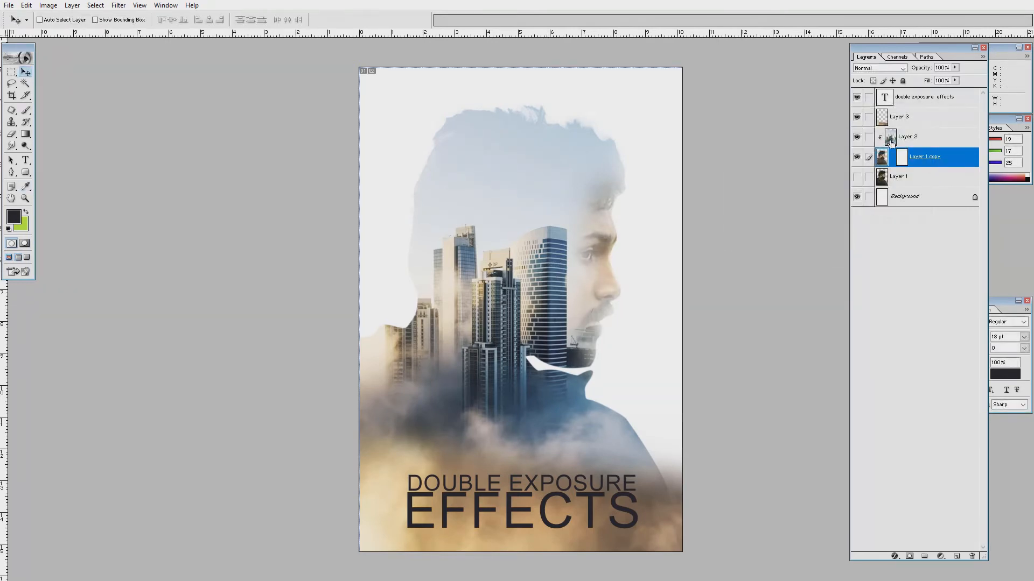
key("ctrl+u")
left_click_drag(751, 140, 709, 159)
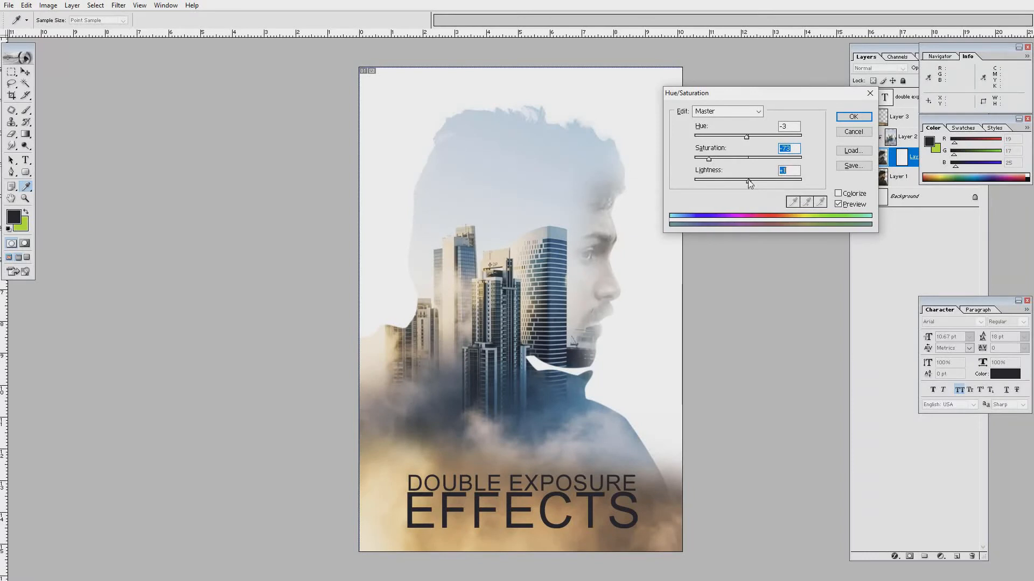
key("Return")
Nudge the title text into place and briefly select Layer 3 for erasing.
key("v")
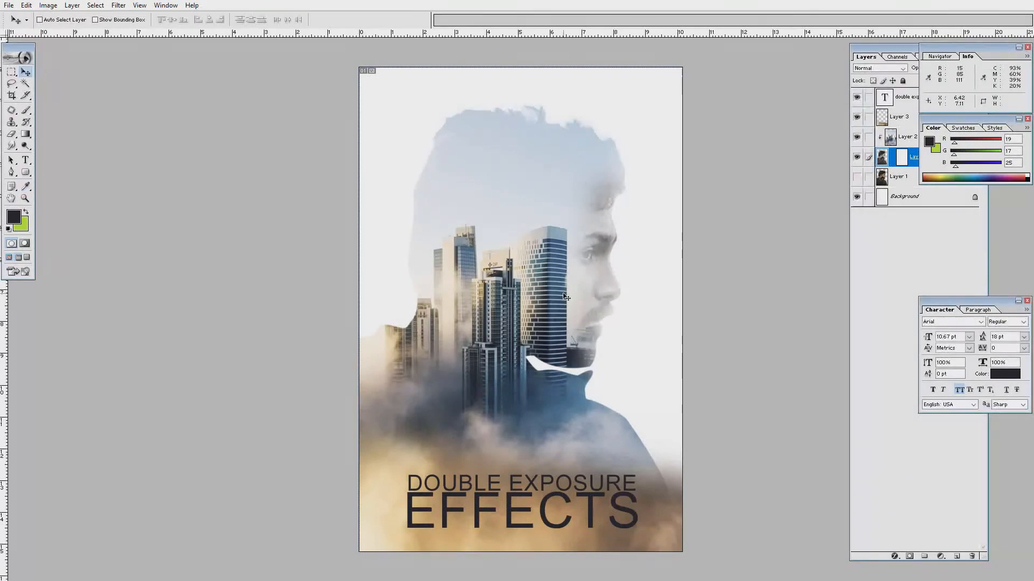
left_click_drag(535, 488, 533, 484)
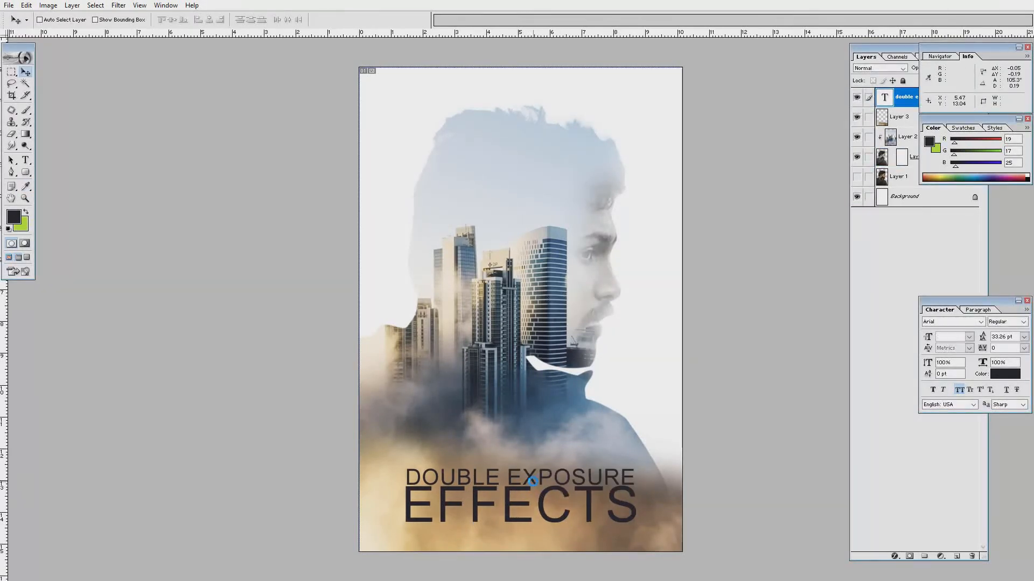
right_click(653, 487)
left_click(668, 494)
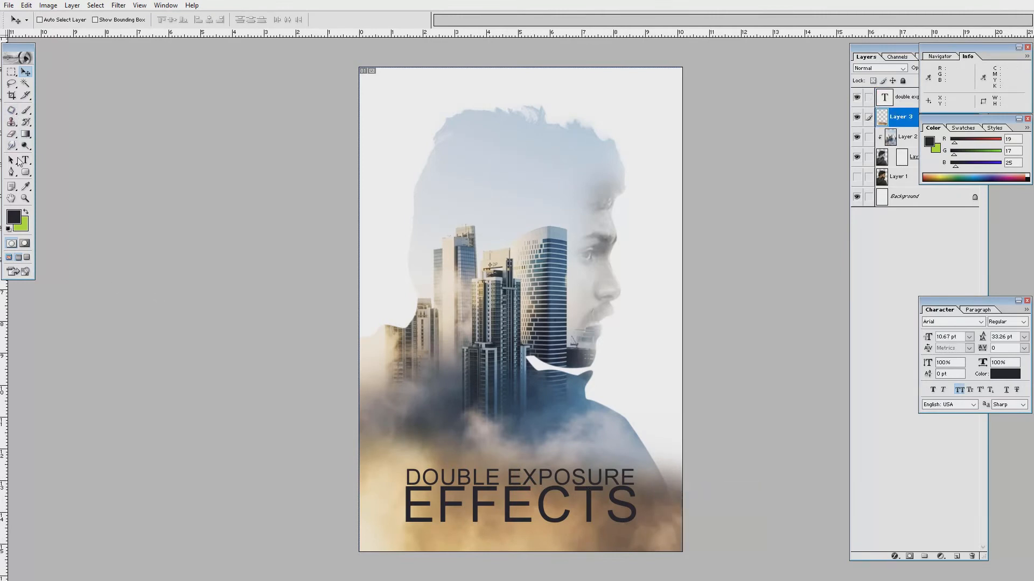
left_click(11, 133)
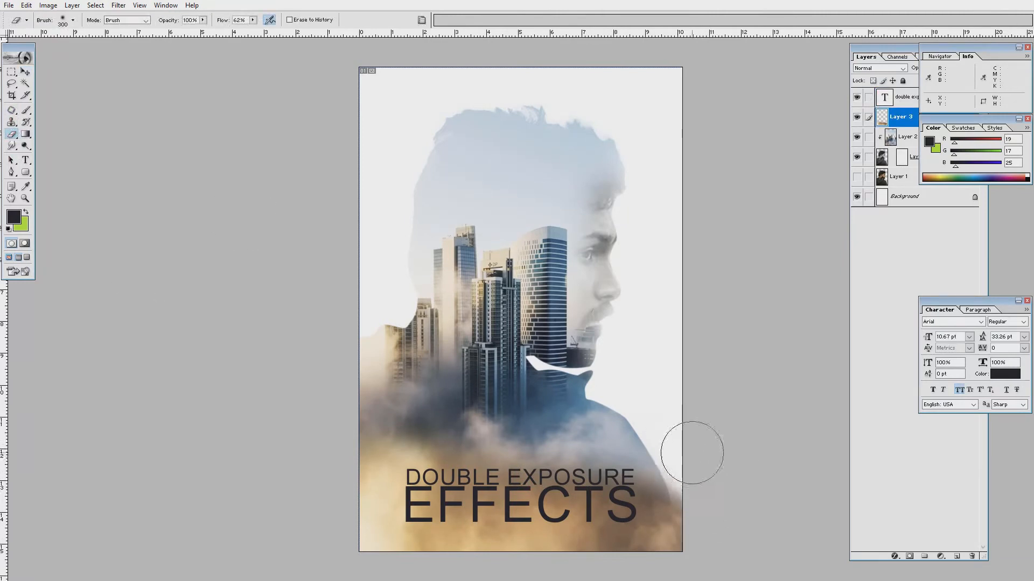
key("v")
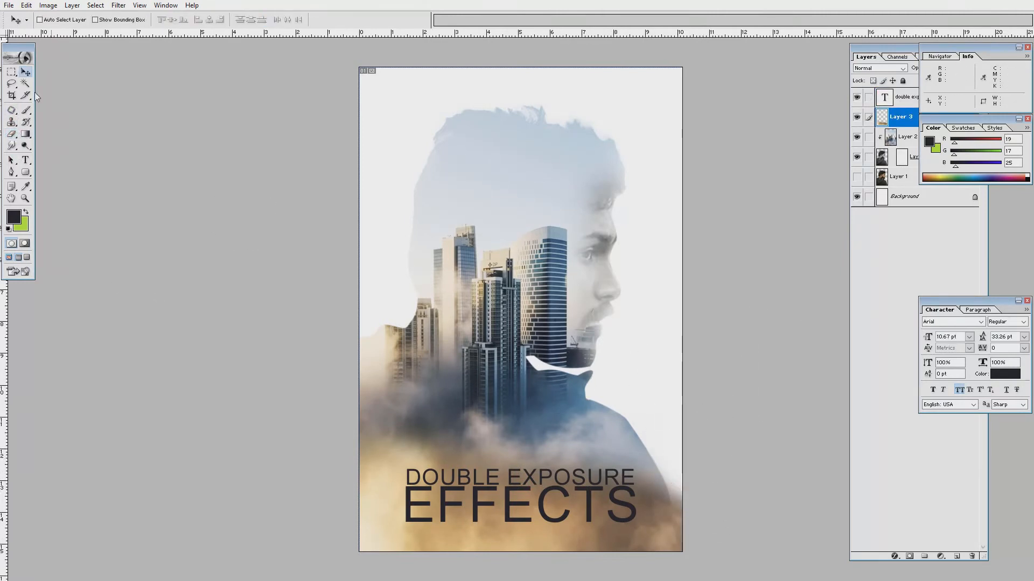
right_click(547, 490)
left_click(554, 494)
left_click_drag(554, 493, 550, 500)
Copy the city photo into the poster, clip it to the title, and scale it to about 54% over the letters.
key("f")
key("f")
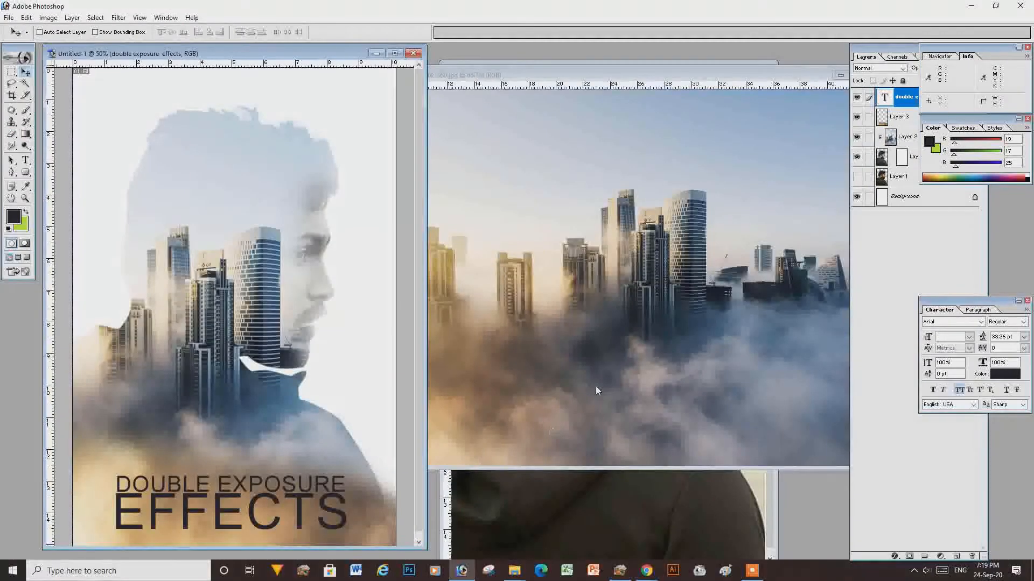
left_click(596, 386)
key("ctrl+d")
left_click_drag(547, 281, 253, 494)
key("f")
left_click(877, 106)
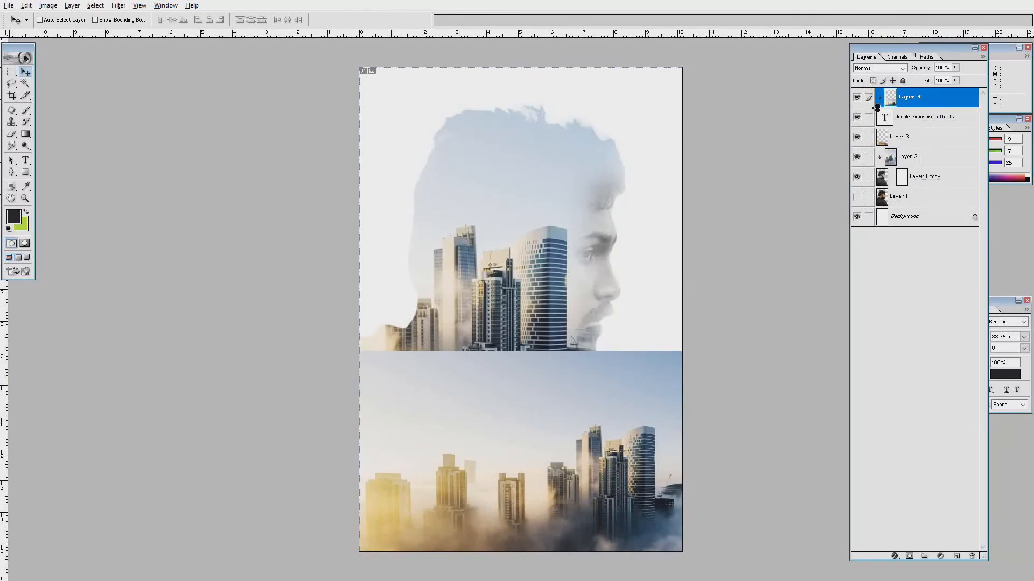
key("ctrl+t")
left_click_drag(341, 352, 454, 447)
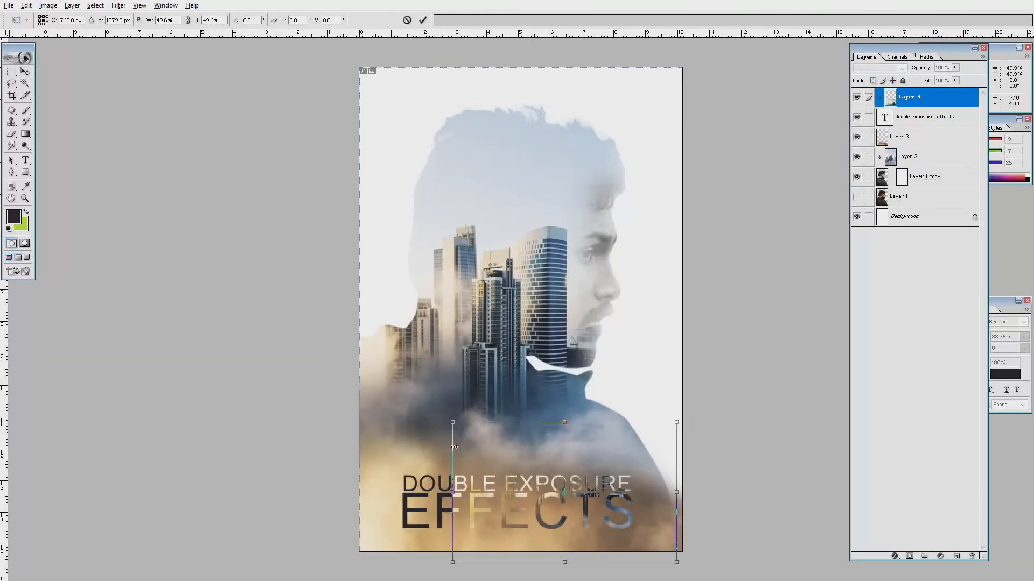
left_click_drag(512, 460, 467, 468)
left_click_drag(632, 430, 644, 427)
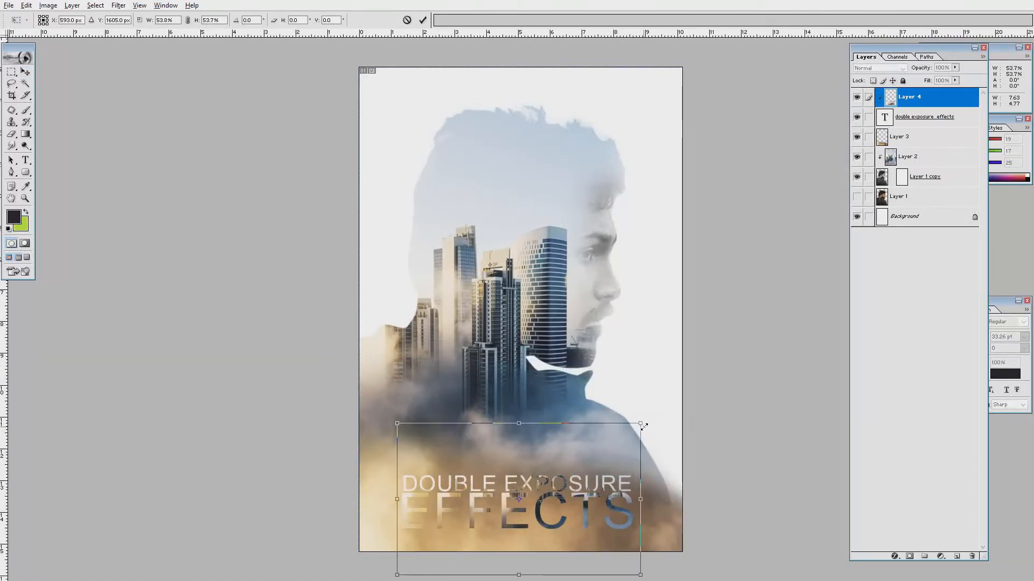
key("Return")
Set the title text's leading to 38 pt.
key("t")
key("alt+bracketleft")
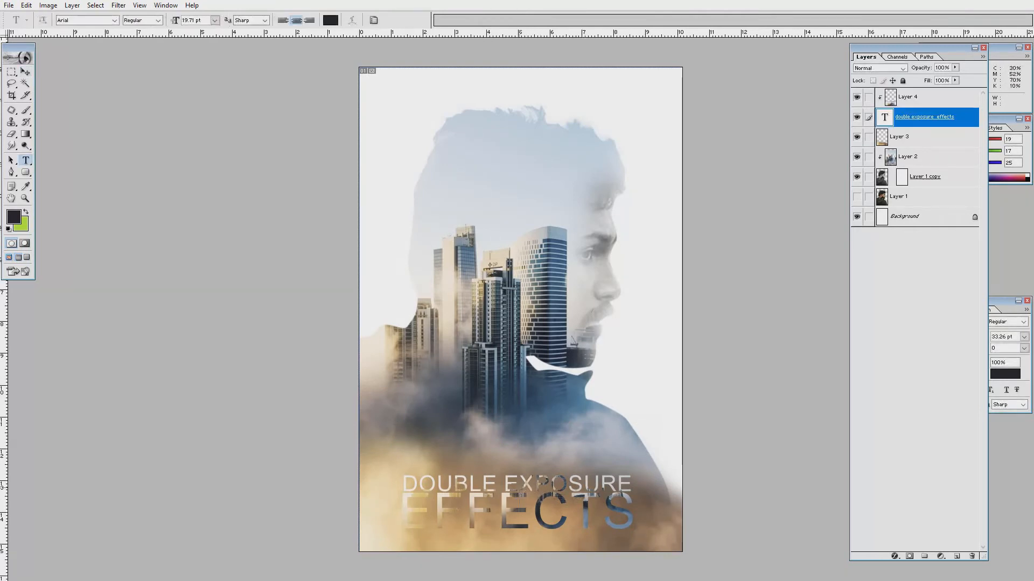
double_click(884, 117)
left_click(1010, 350)
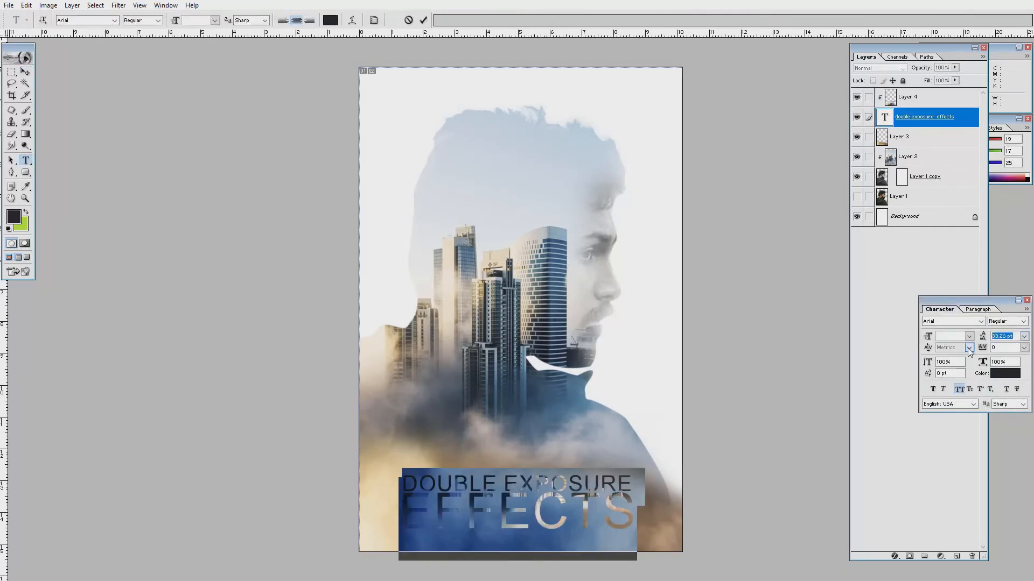
type("38")
key("Return")
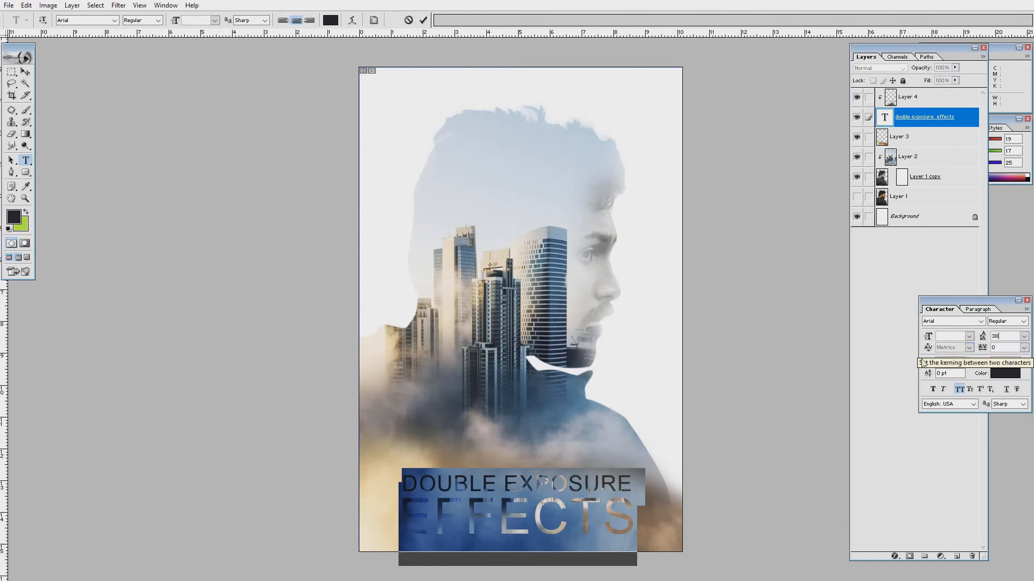
left_click(25, 72)
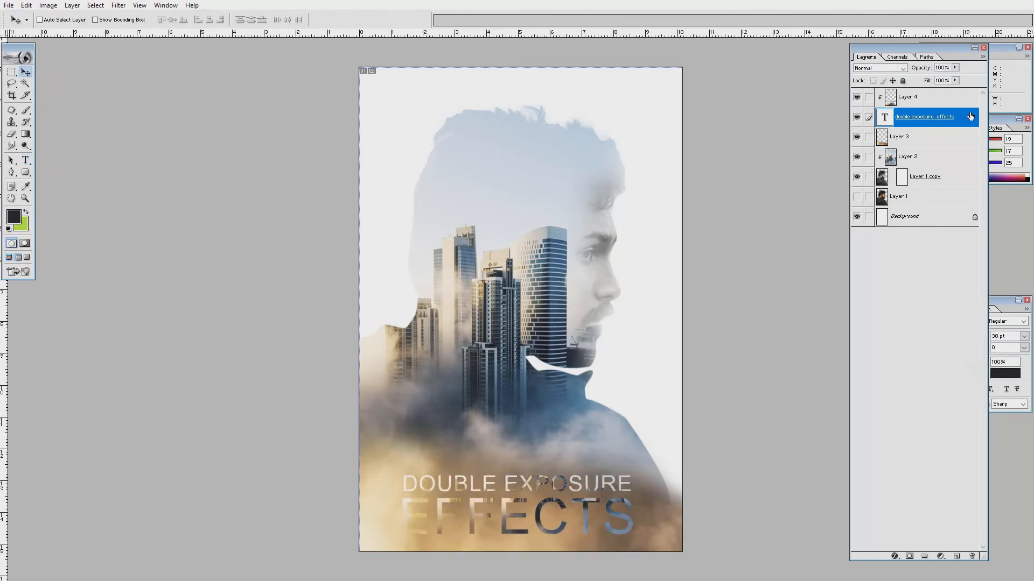
Add a 1 px near-black (040000) Stroke to the title text layer.
right_click(915, 116)
left_click(956, 132)
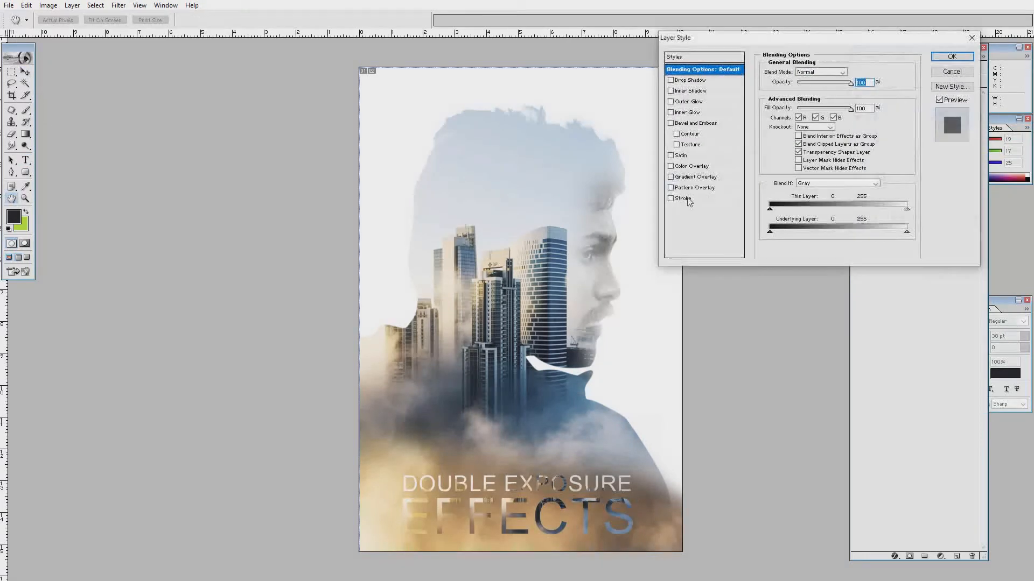
left_click(695, 198)
left_click(788, 134)
left_click(141, 481)
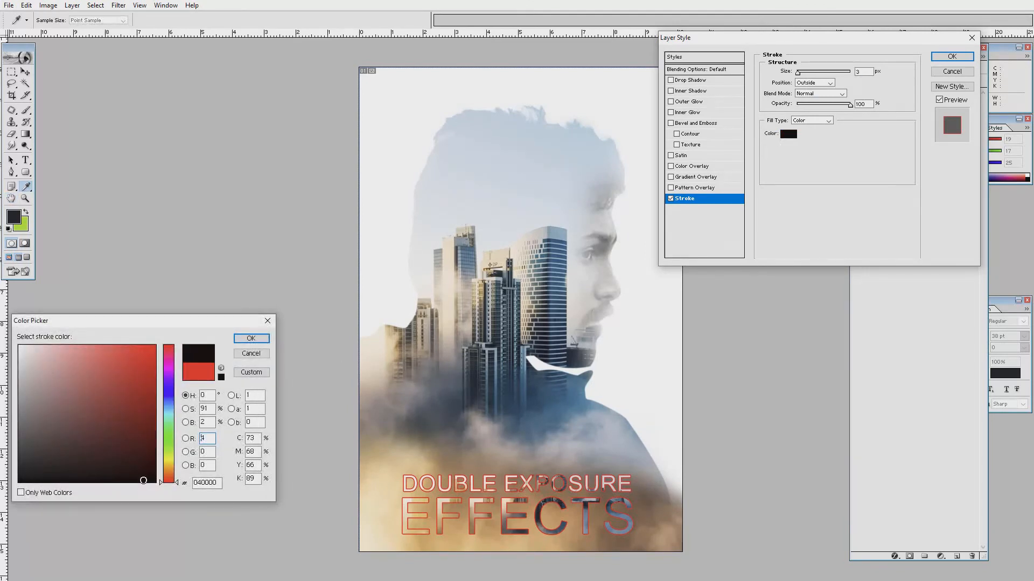
left_click(250, 338)
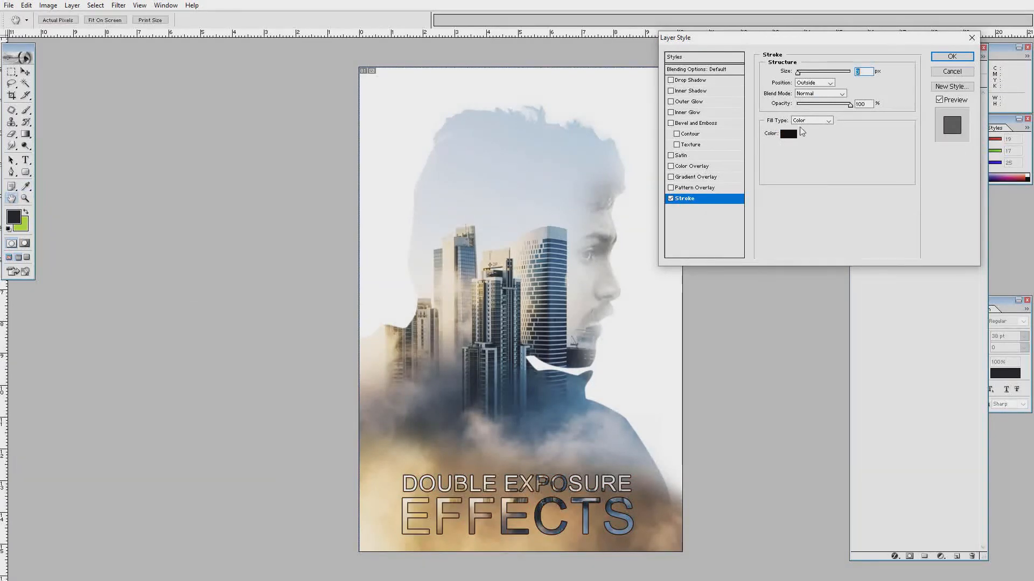
type("1")
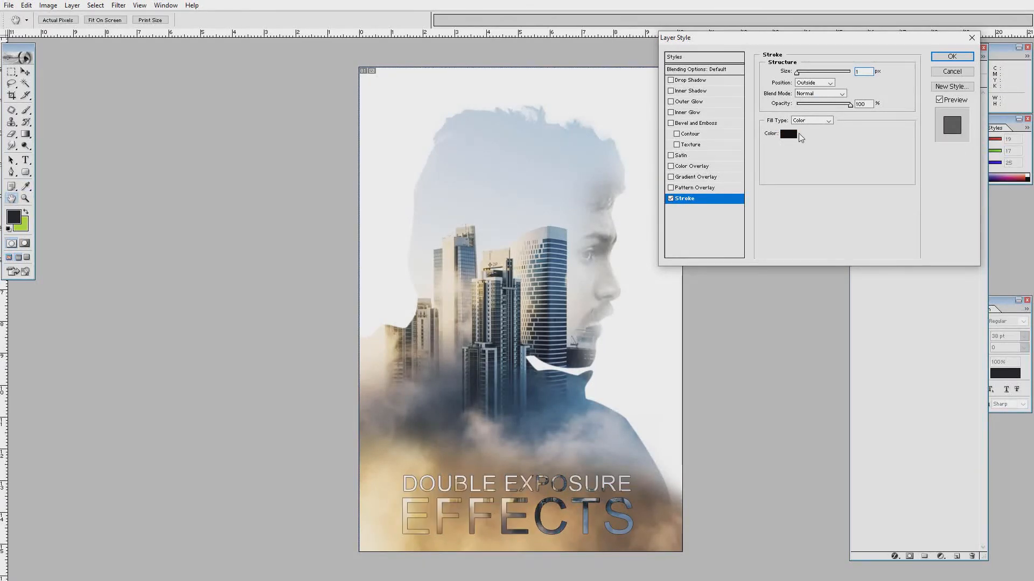
left_click(951, 56)
Try the Helvetica Inserat font on the title, then undo it.
left_click(25, 161)
left_click(517, 512)
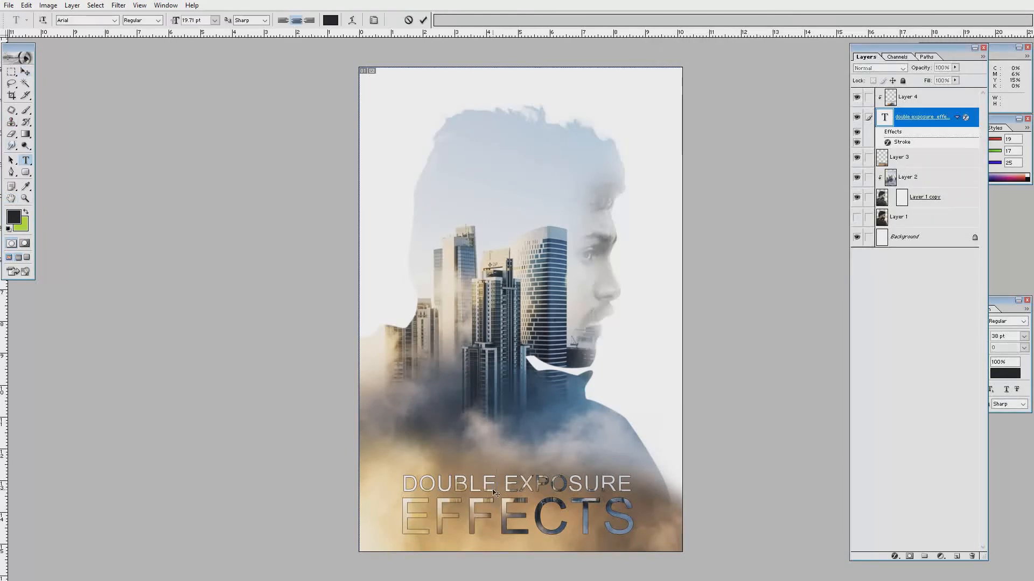
key("ctrl+a")
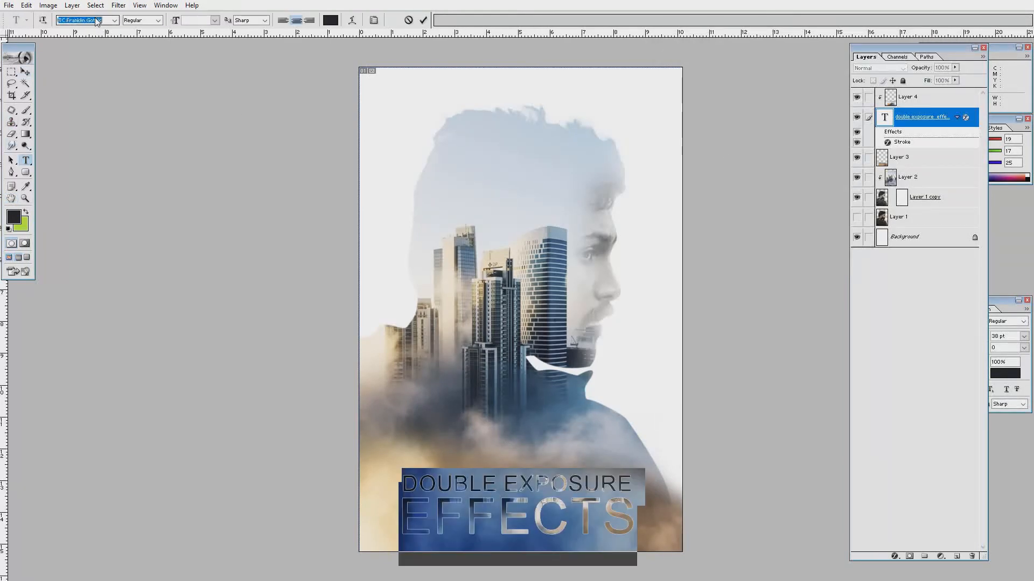
type("Helvetica Inserat")
left_click(25, 72)
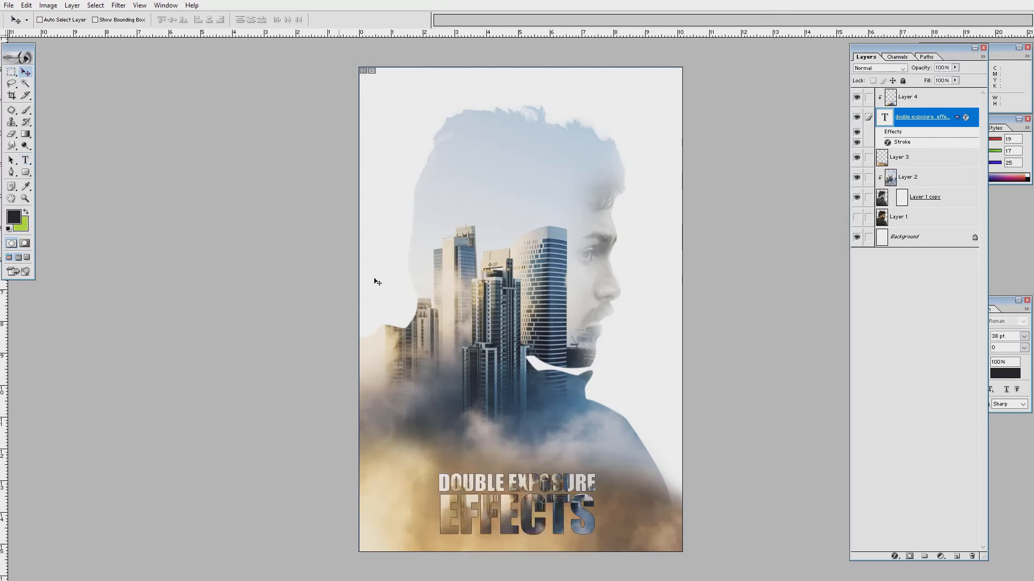
key("ctrl+z")
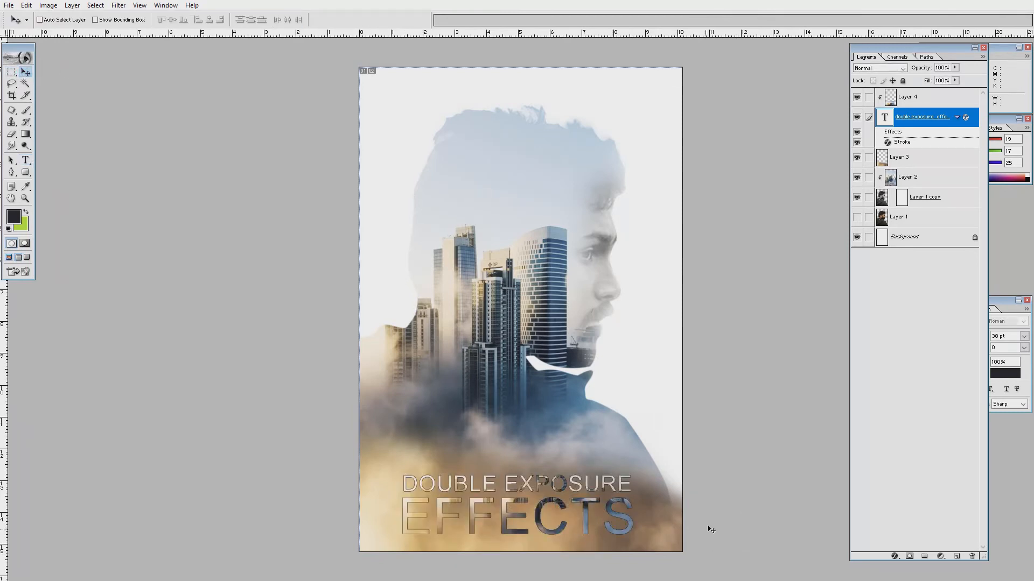
Add a Drop Shadow to the title in Overlay mode with 12% spread and 3 px distance.
right_click(964, 117)
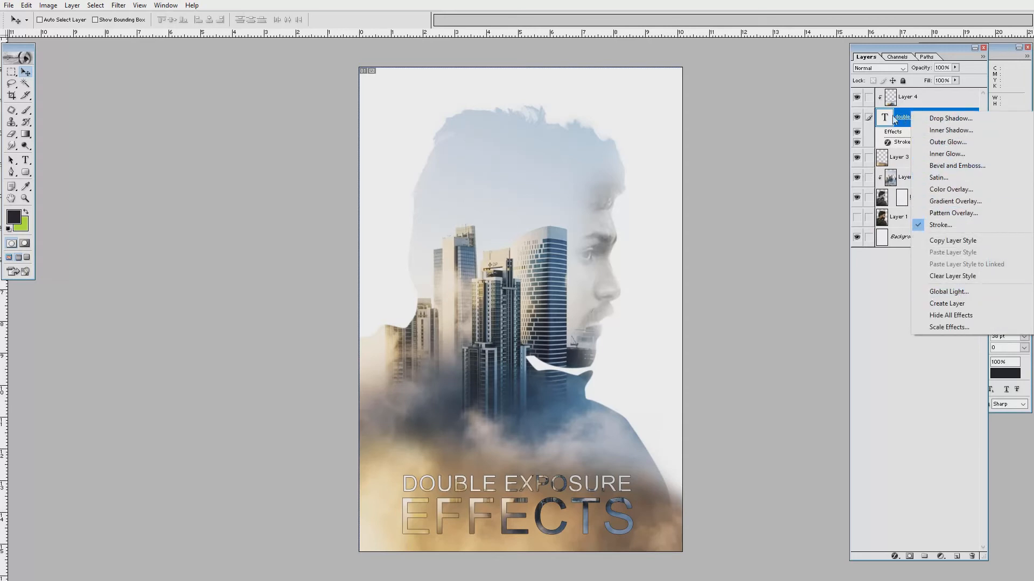
right_click(886, 117)
left_click(932, 153)
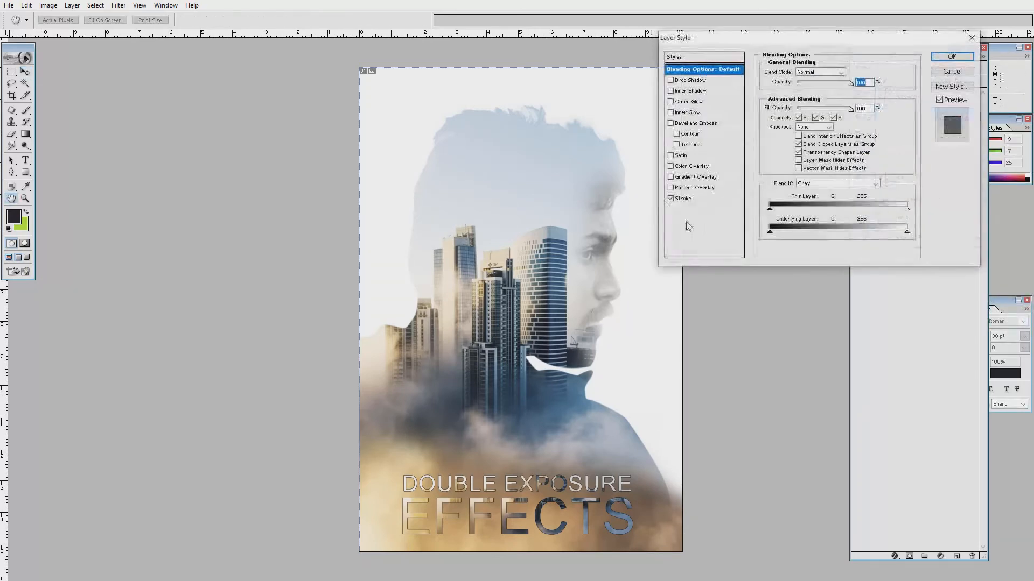
left_click(692, 80)
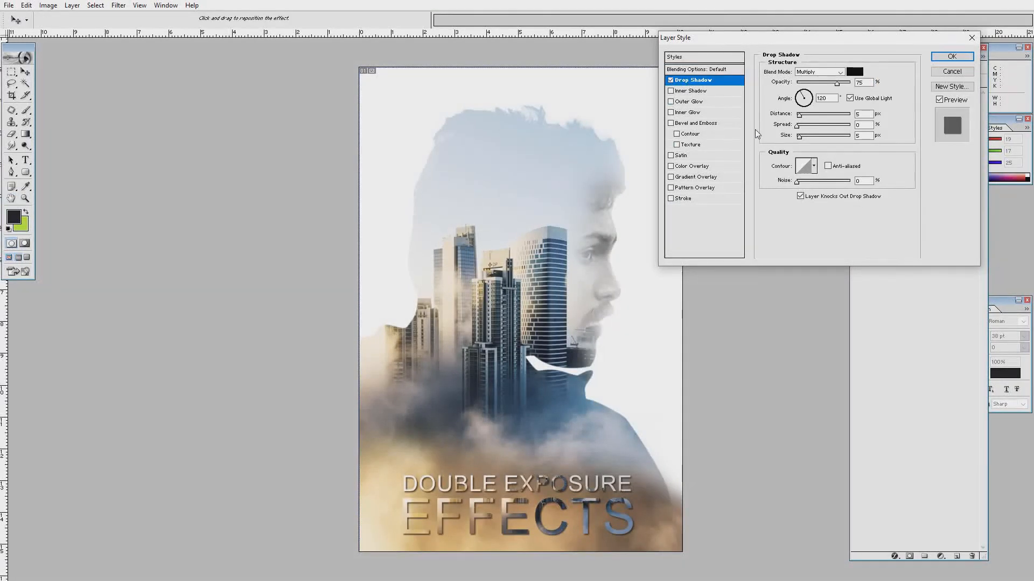
left_click_drag(799, 115, 804, 125)
left_click(828, 72)
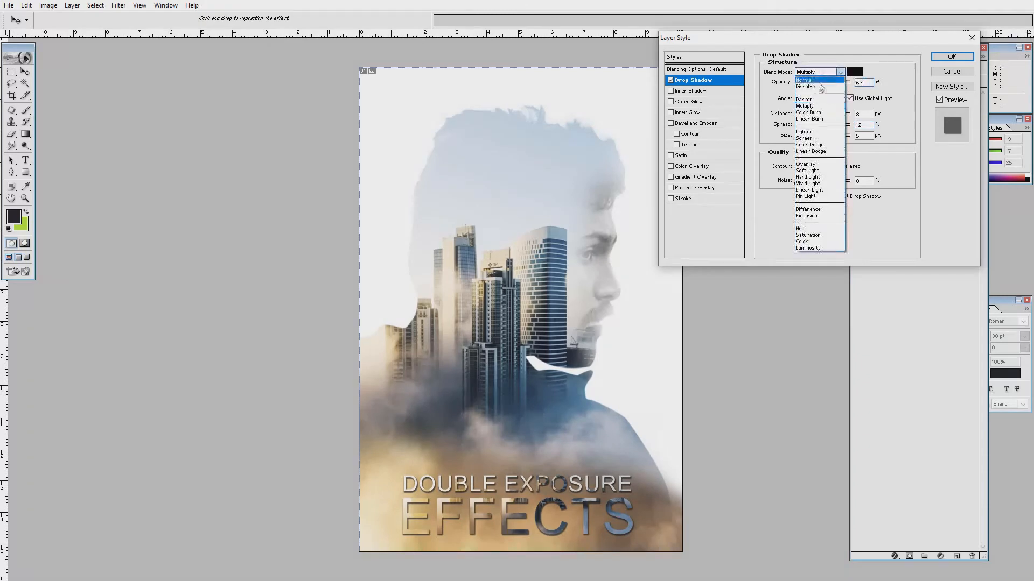
left_click(811, 167)
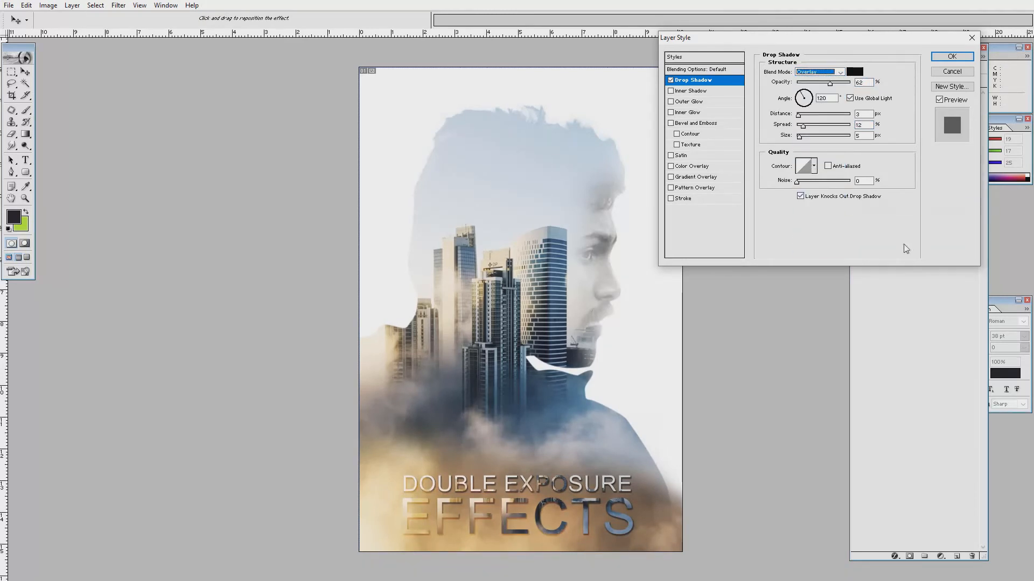
left_click(952, 57)
left_click(911, 188)
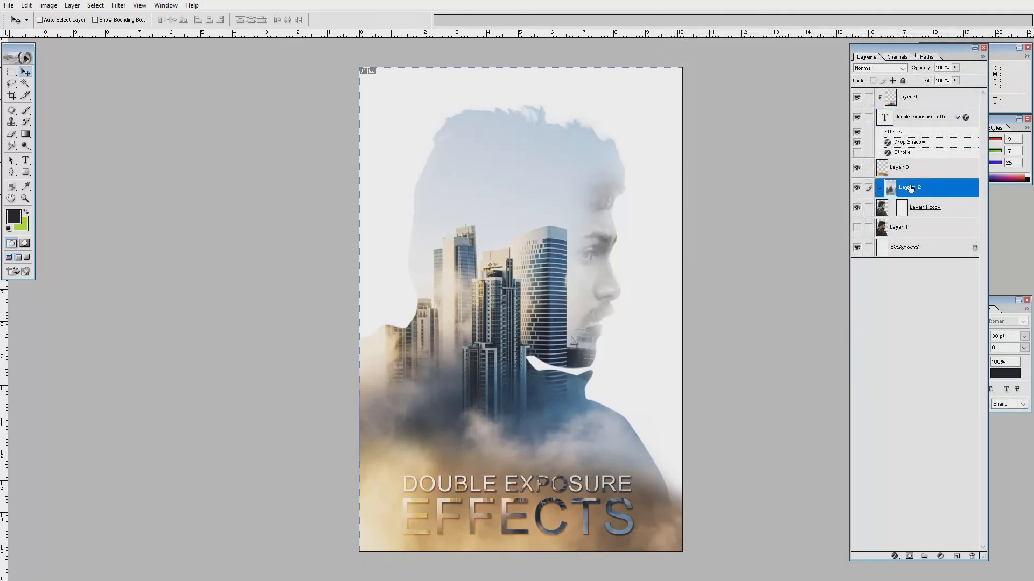
Try a brightening Curves on Layer 2, then cancel it.
key("ctrl+m")
left_click_drag(757, 185, 757, 176)
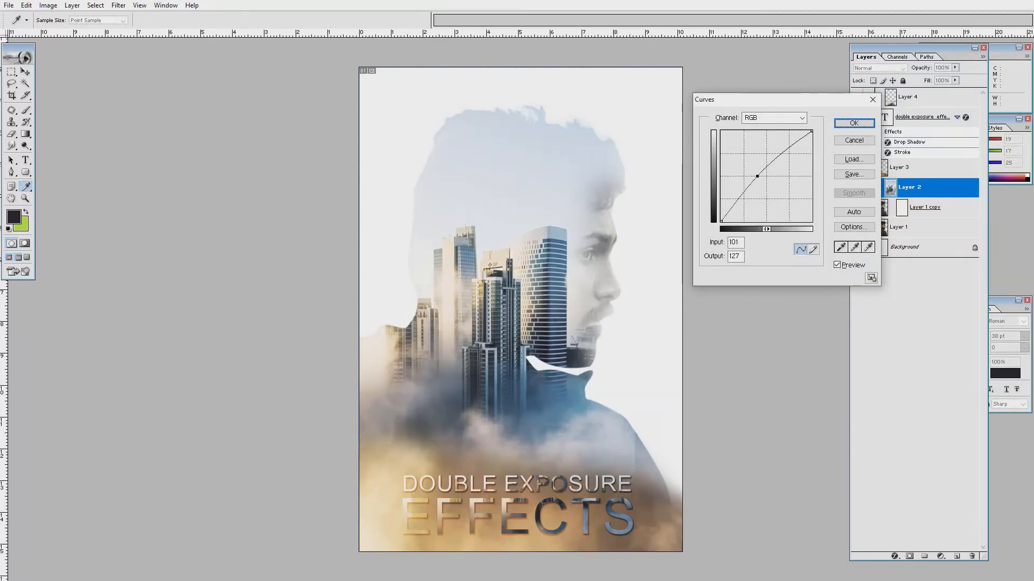
key("ctrl+z")
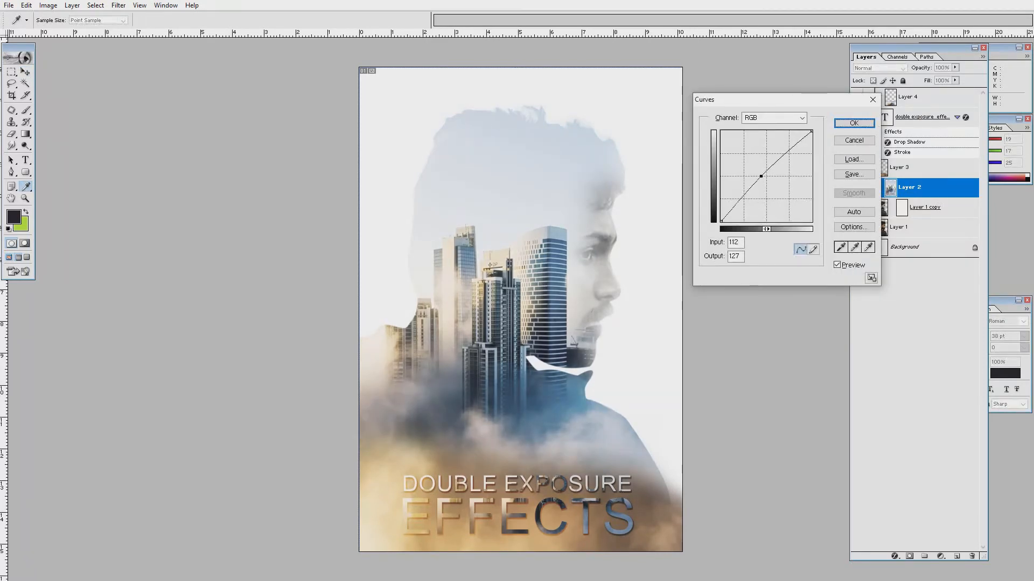
key("Escape")
key("v")
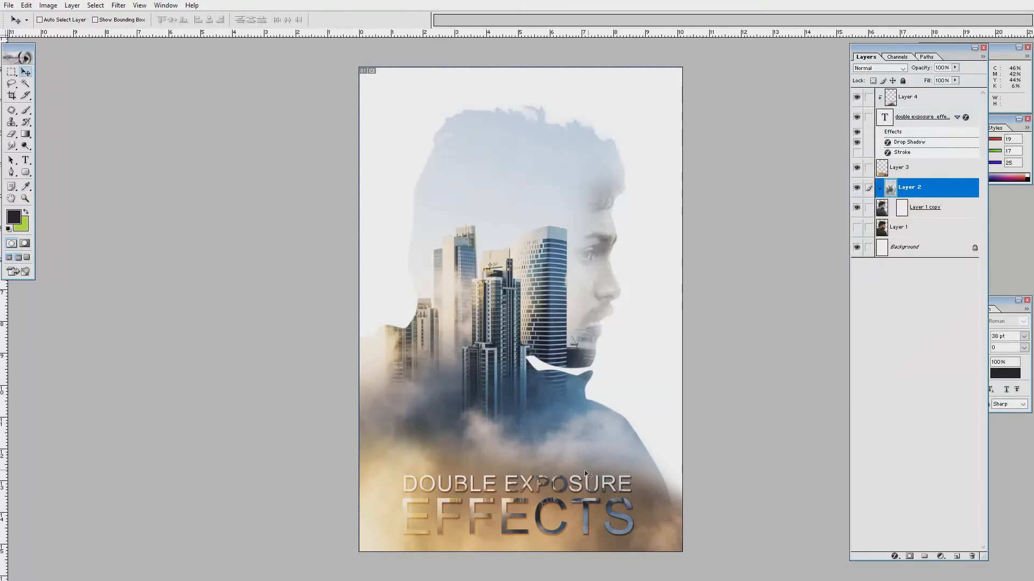
Lift Layer 4's Curves midpoint from input 109 to output 142.
left_click(894, 101)
key("ctrl+m")
left_click_drag(760, 182, 759, 171)
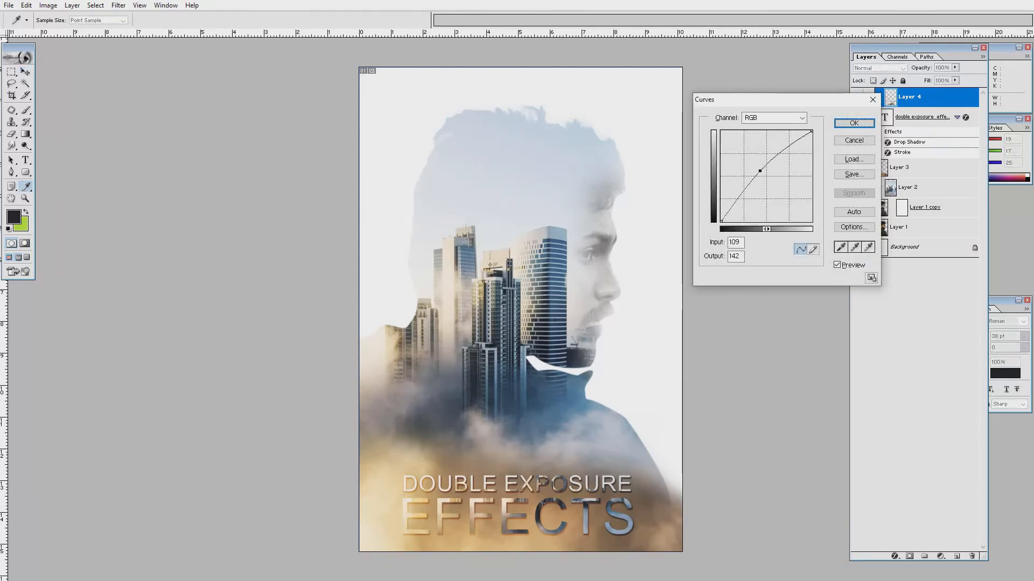
left_click(854, 124)
Convert the background into Layer 0 and add a Gradient Overlay to it.
key("f")
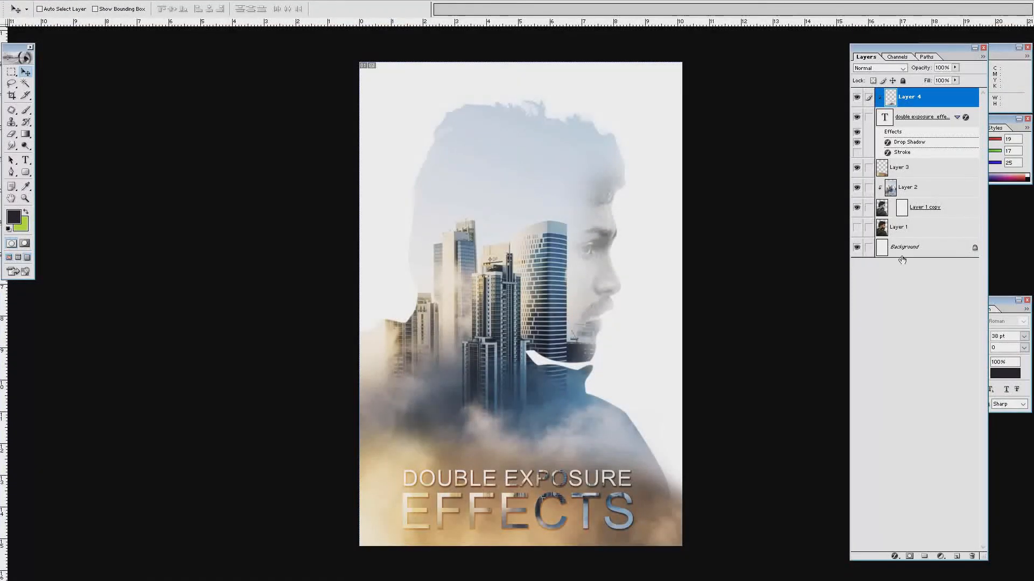
double_click(902, 249)
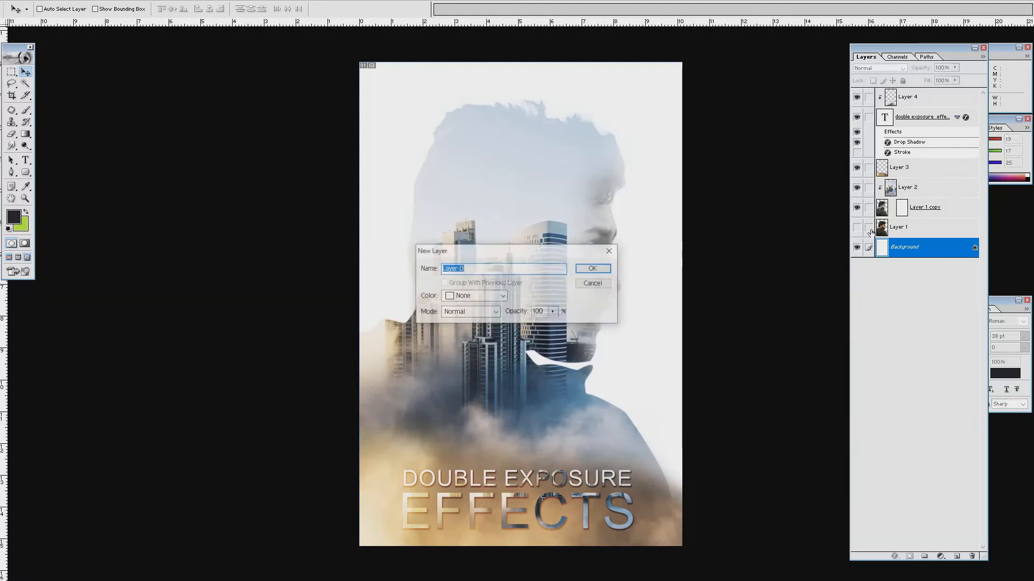
key("Return")
right_click(883, 249)
left_click(921, 279)
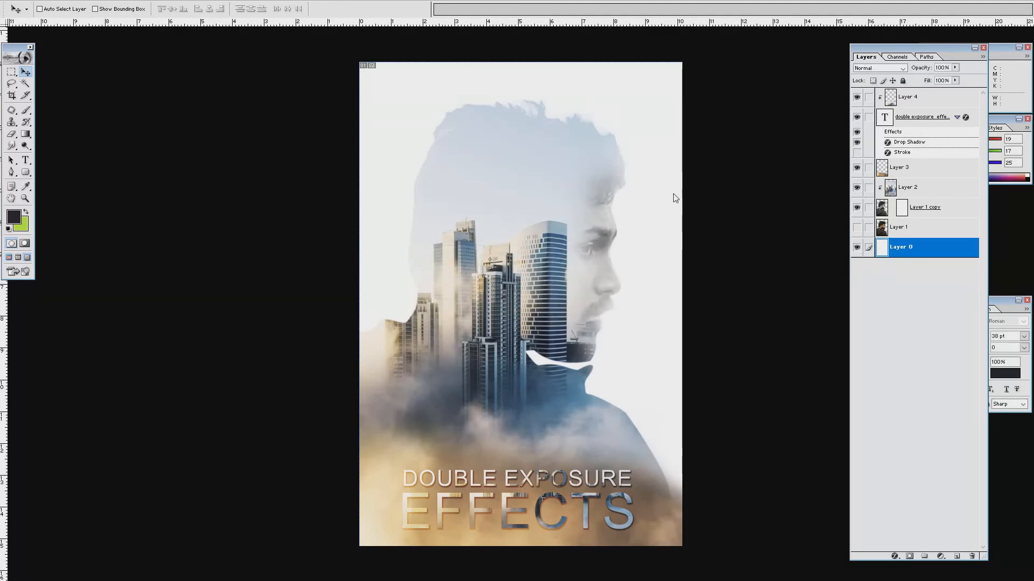
left_click(695, 176)
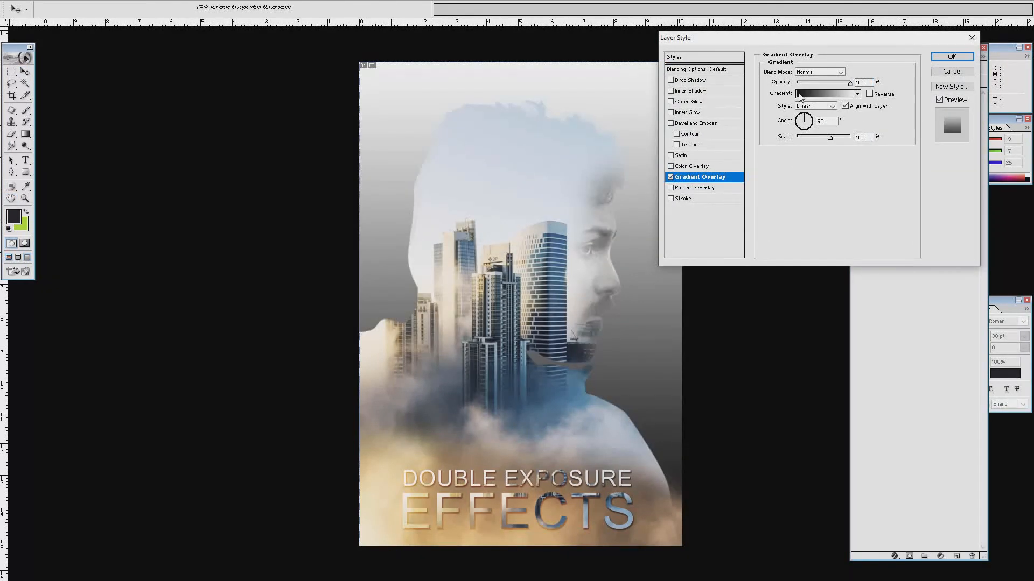
Make the overlay a reversed radial gradient with a beige colour stop.
left_click(808, 93)
left_click(730, 269)
double_click(730, 269)
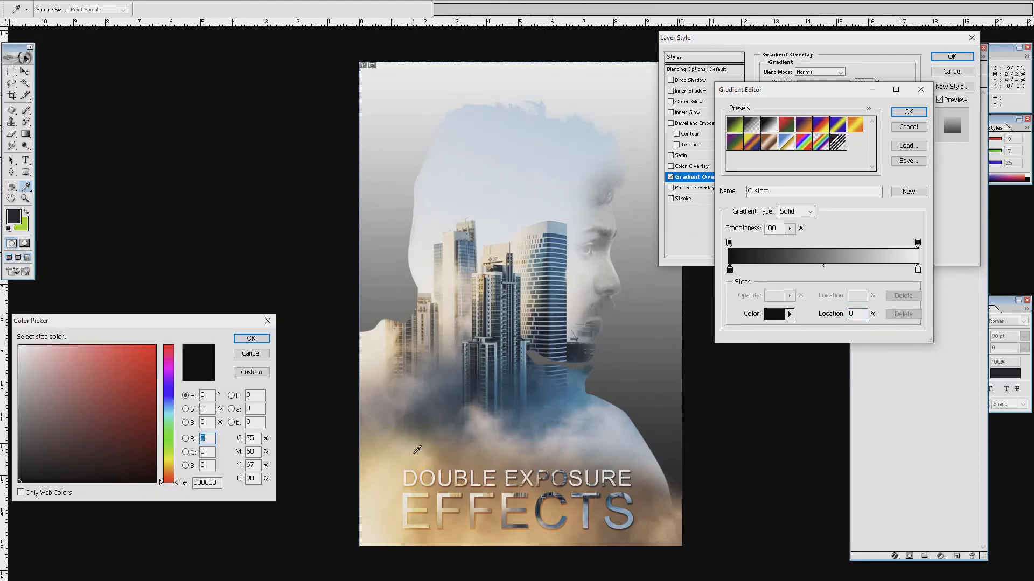
left_click(63, 358)
left_click(249, 338)
left_click(908, 112)
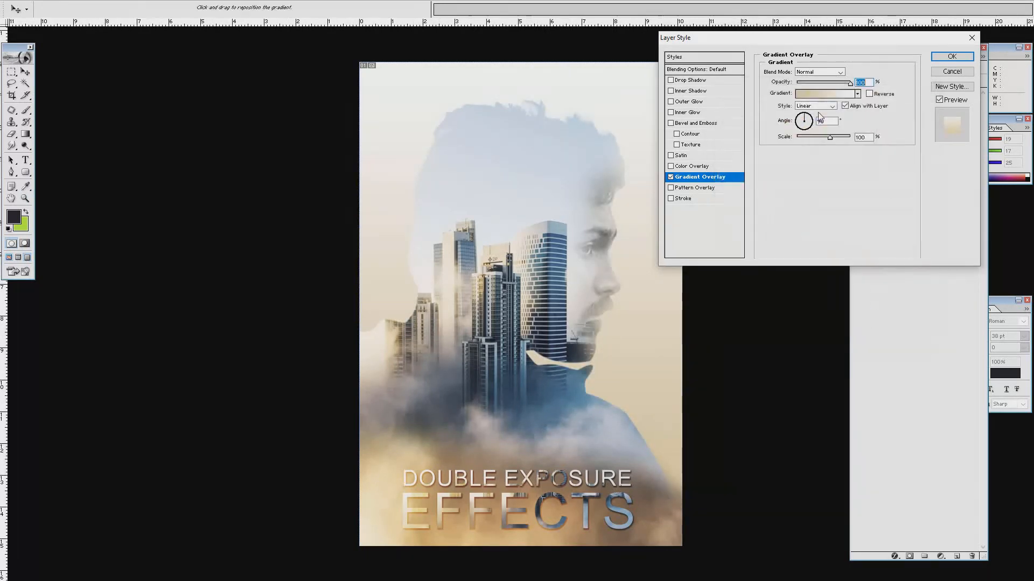
left_click(815, 105)
left_click(815, 120)
left_click(869, 94)
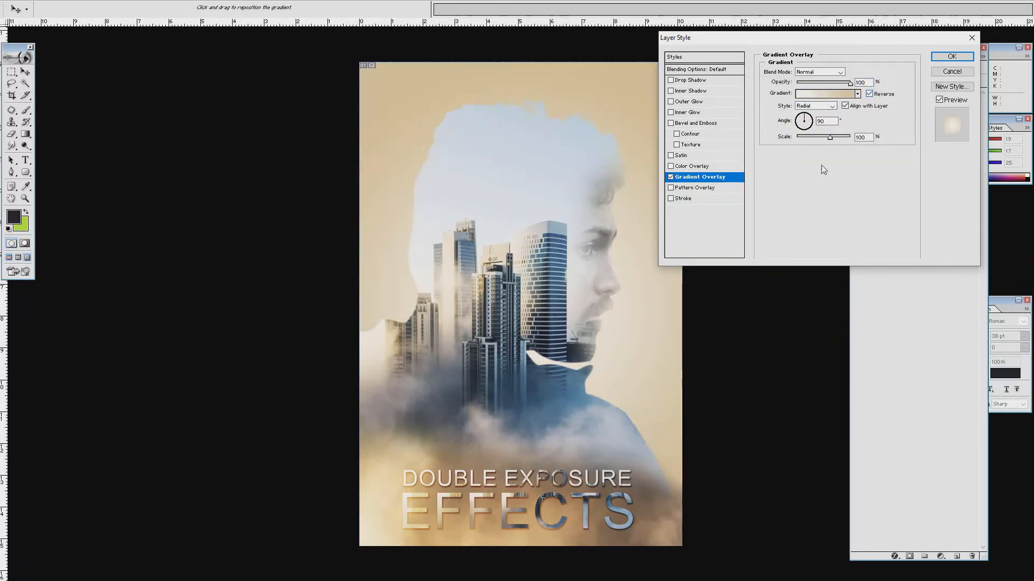
Change the gradient's left stop to light blue sampled from the sky and apply the overlay.
left_click(827, 94)
left_click(730, 269)
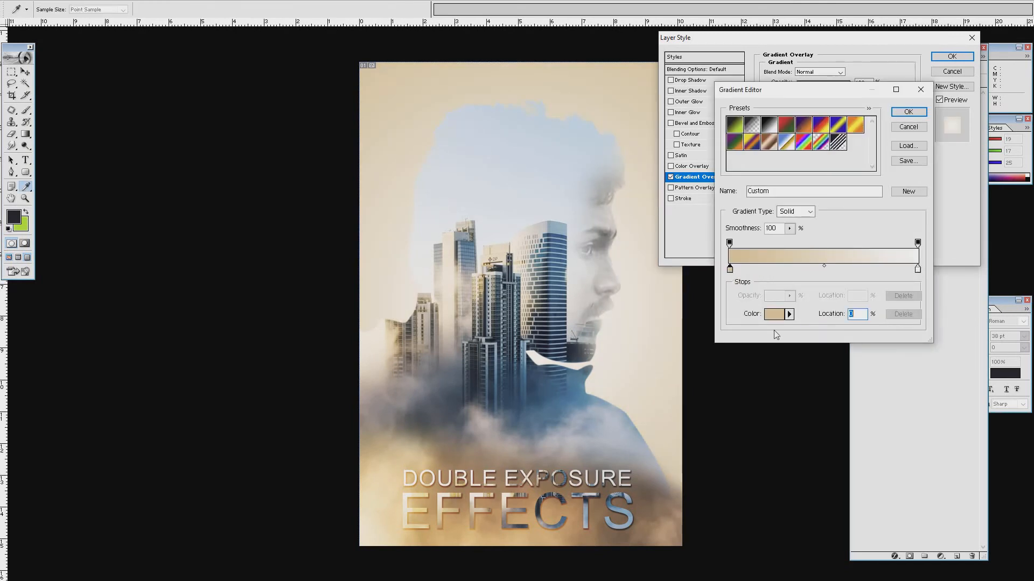
left_click(774, 314)
left_click(576, 134)
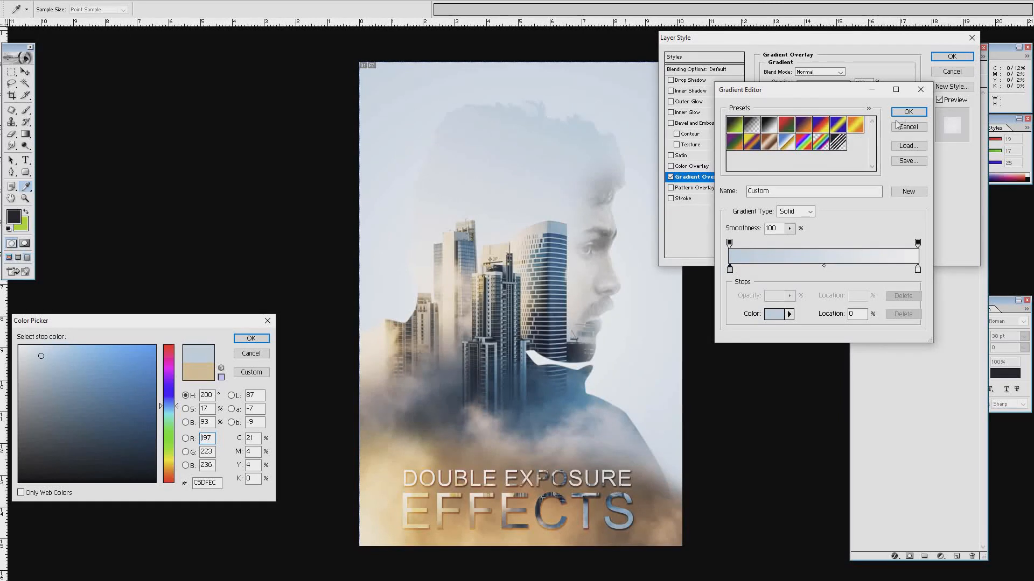
key("Return")
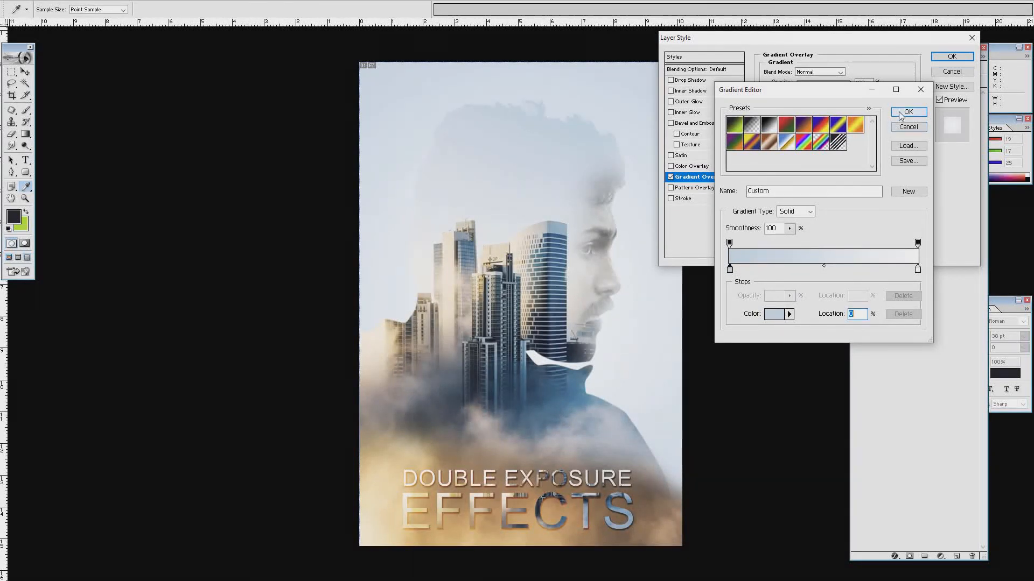
left_click(909, 112)
left_click(951, 57)
right_click(531, 265, "ctrl")
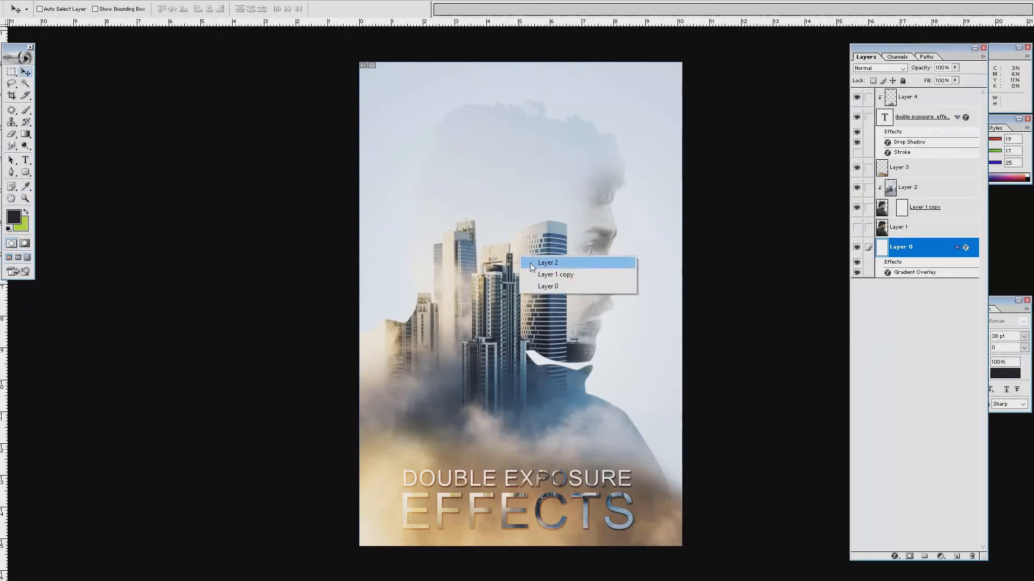
left_click(532, 263)
key("ctrl+m")
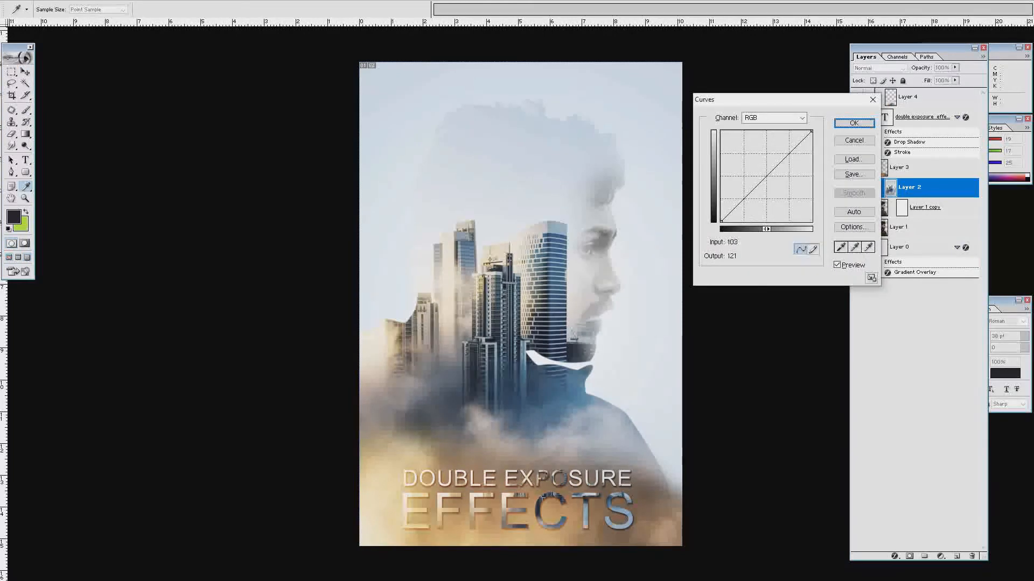
left_click_drag(766, 176, 764, 185)
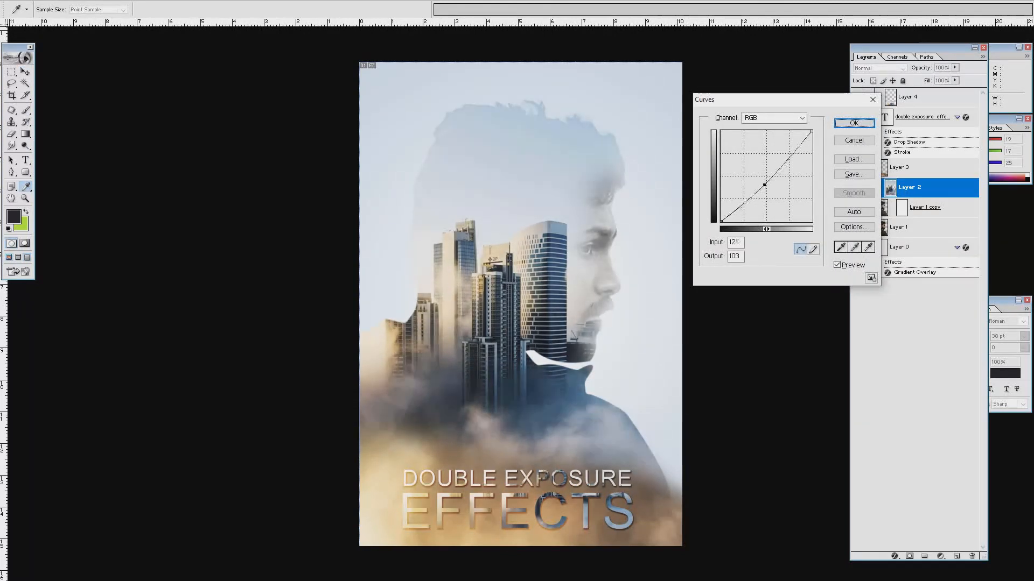
left_click(850, 140)
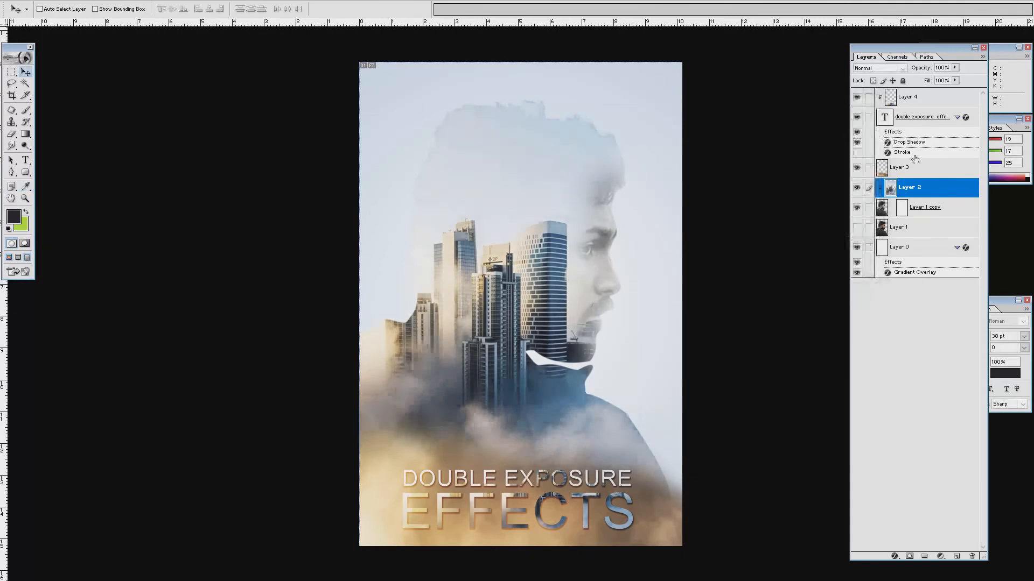
left_click(954, 208)
key("h")
double_click(954, 208)
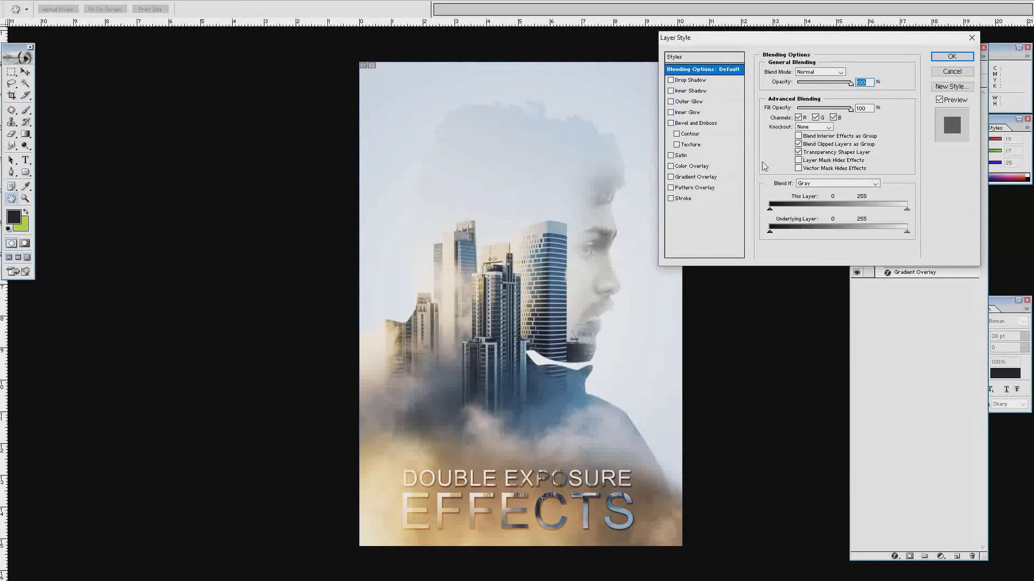
left_click(690, 80)
left_click_drag(799, 136, 812, 136)
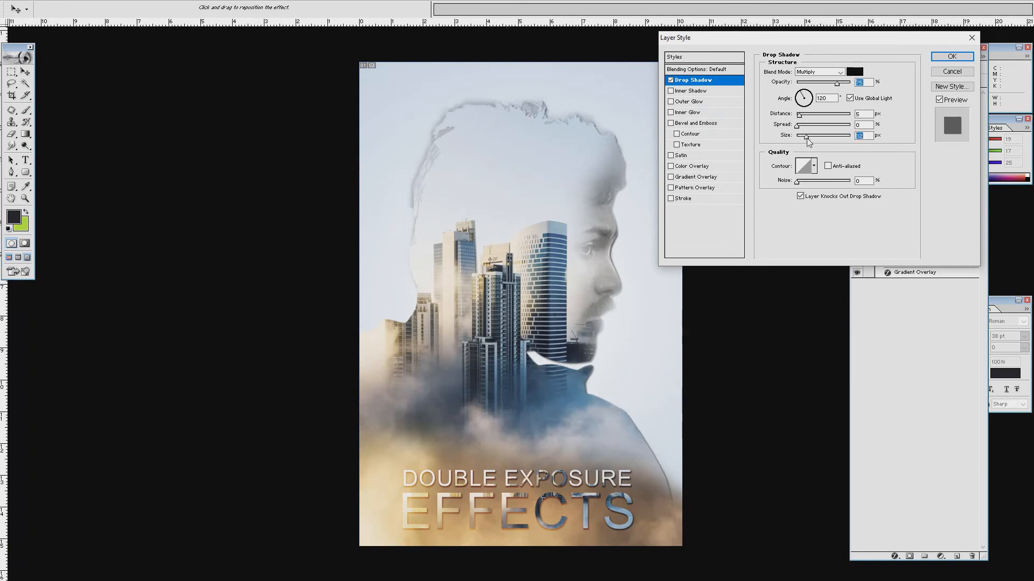
left_click(951, 72)
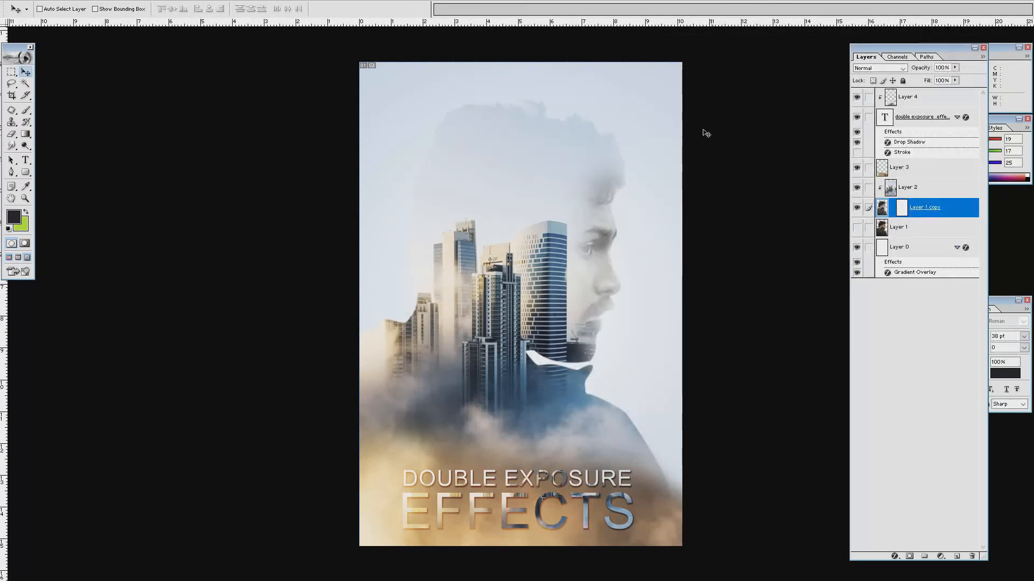
left_click(886, 247)
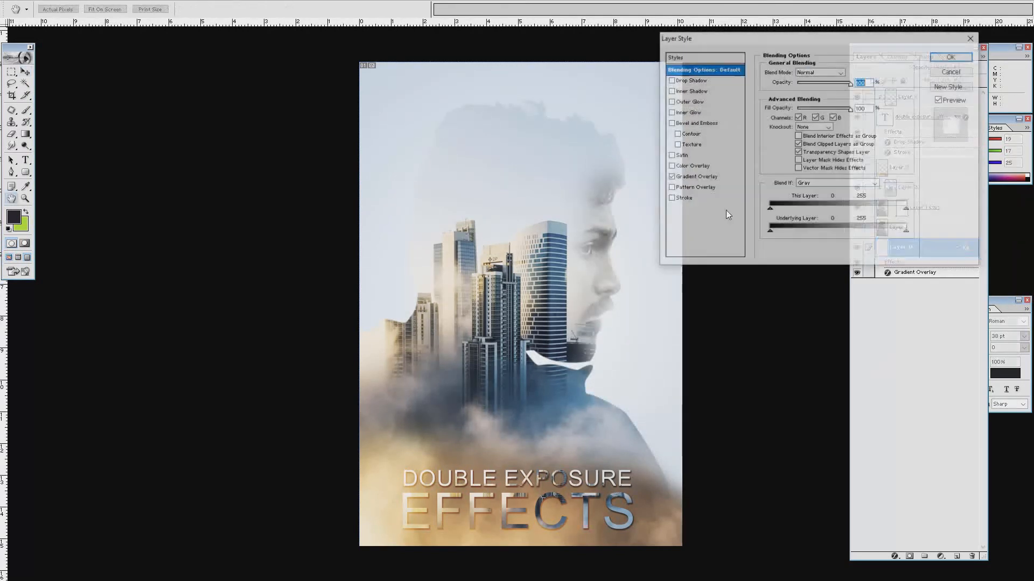
Set Layer 0's gradient stop to a sampled beige, reverse it, and scale it to about 58%.
left_click(695, 177)
left_click(848, 95)
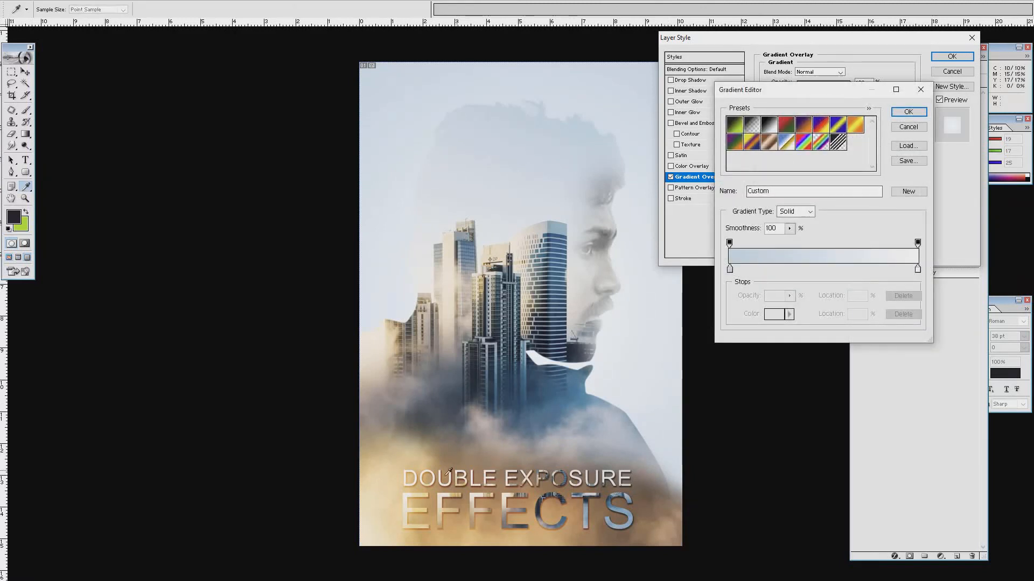
left_click(732, 270)
left_click(667, 458)
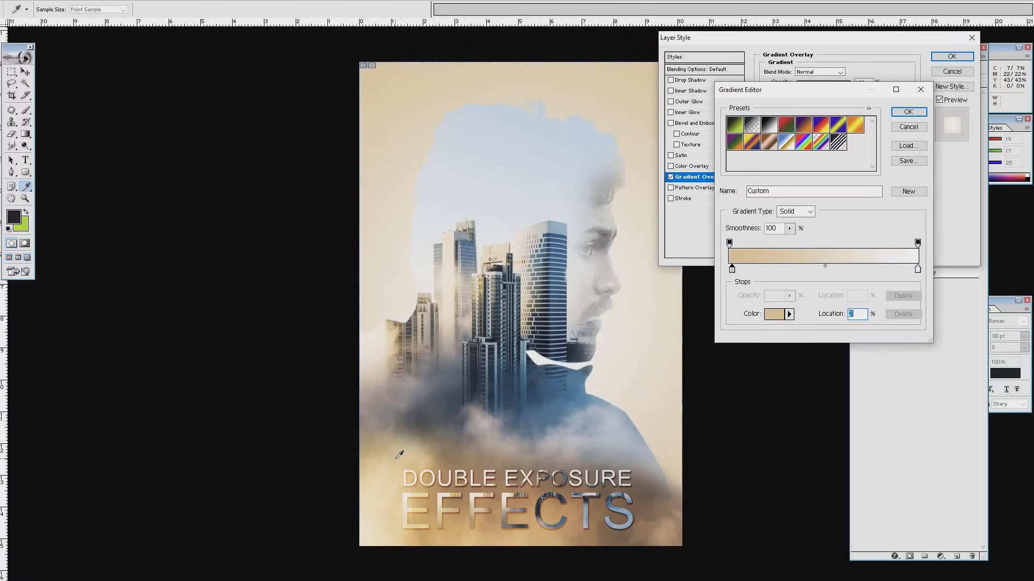
left_click(909, 111)
left_click(869, 94)
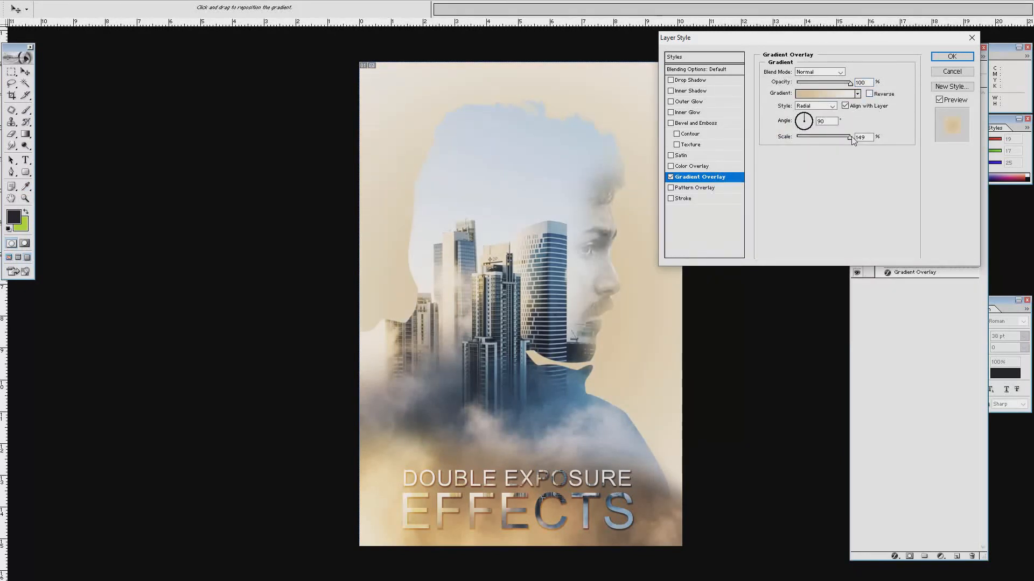
left_click_drag(851, 137, 815, 138)
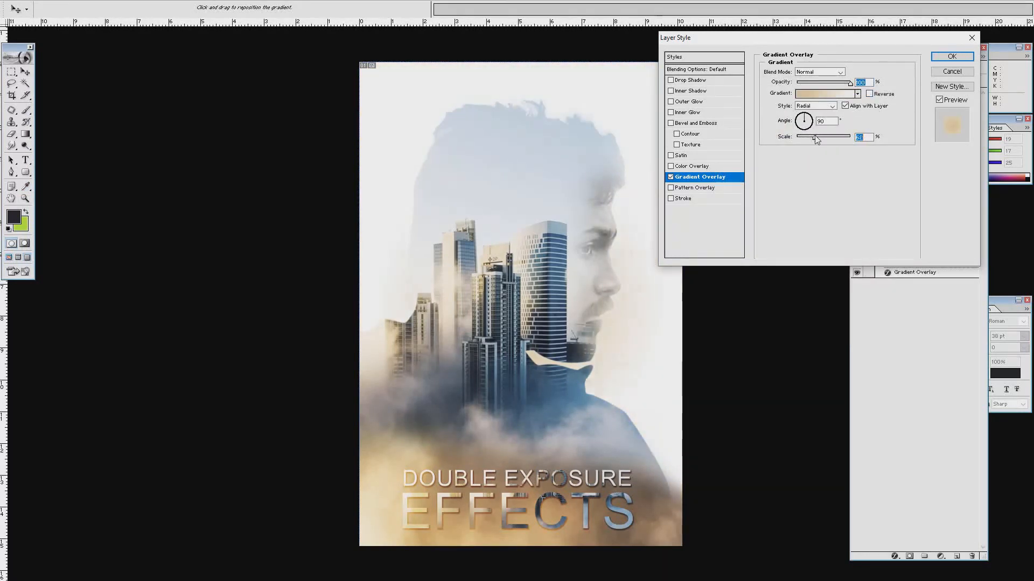
Change the stop to pale blue (C8E1EC) sampled from the poster and set Scale to 74%.
left_click(824, 94)
left_click(731, 268)
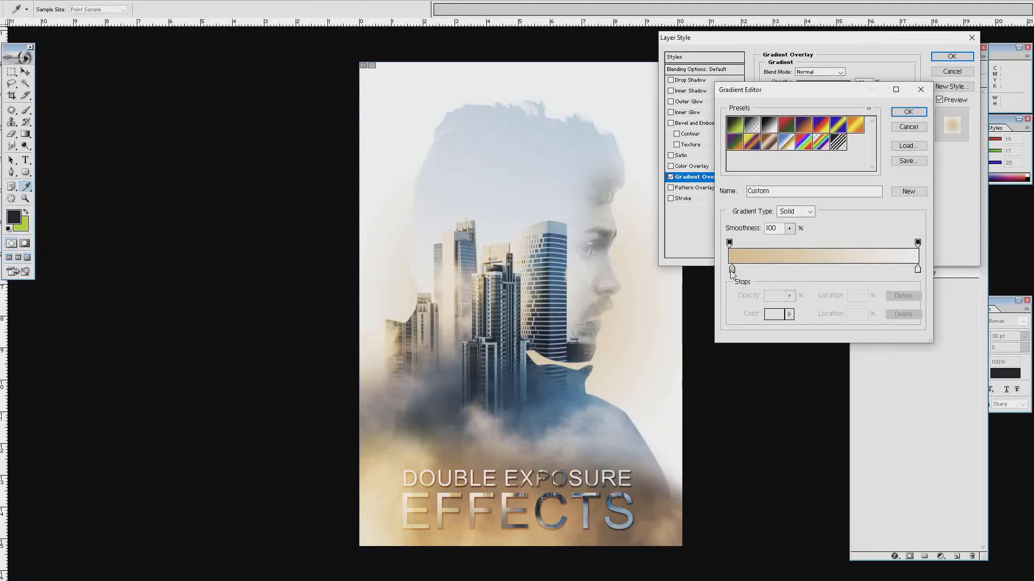
left_click(777, 314)
left_click(662, 280)
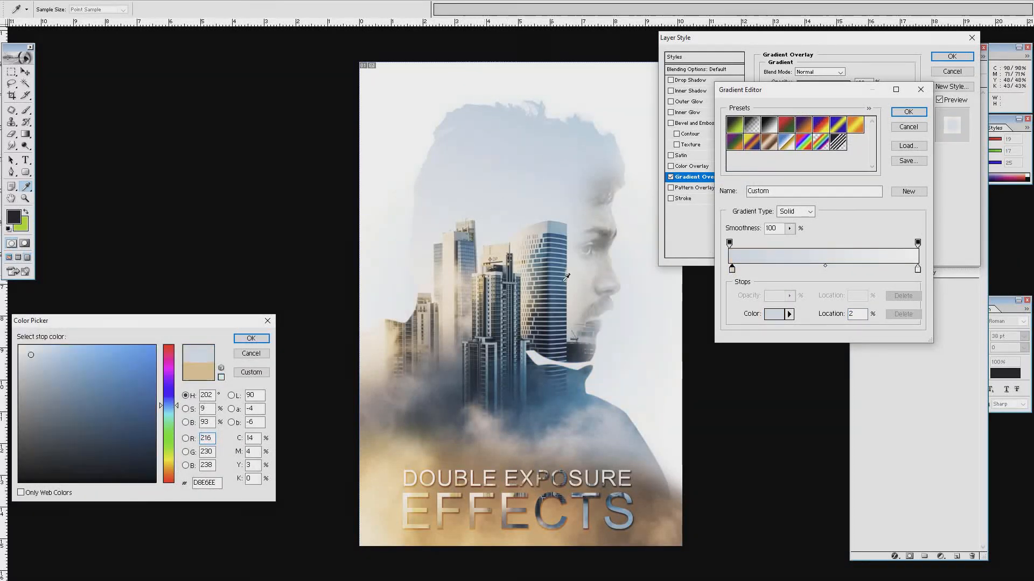
left_click(587, 141)
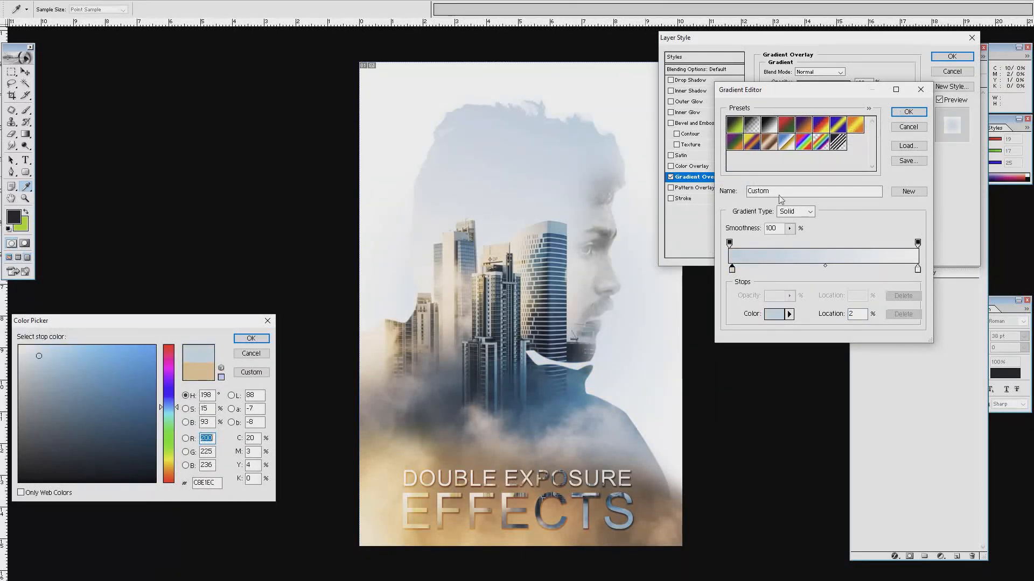
key("Return")
left_click(908, 112)
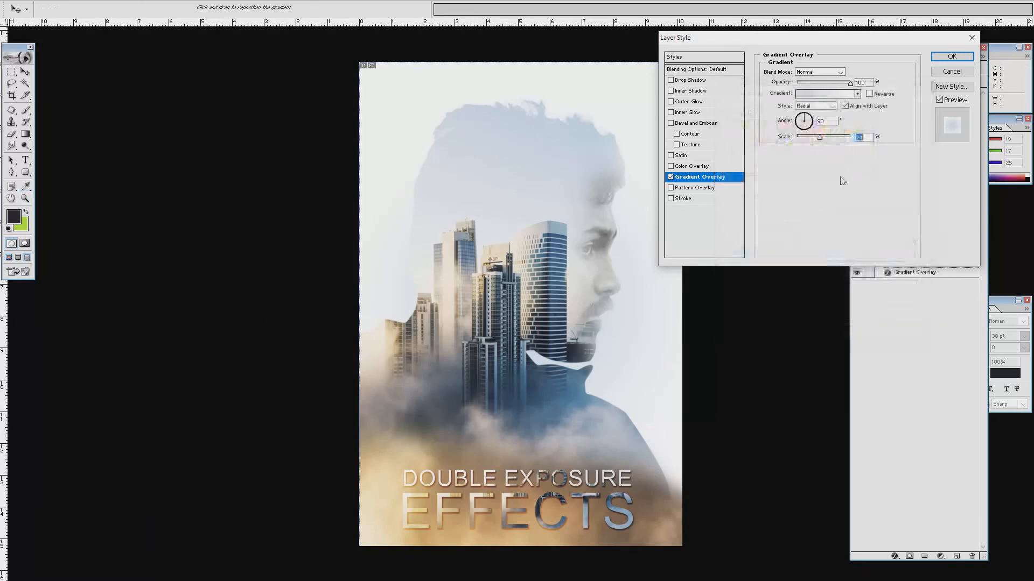
left_click_drag(831, 137, 821, 138)
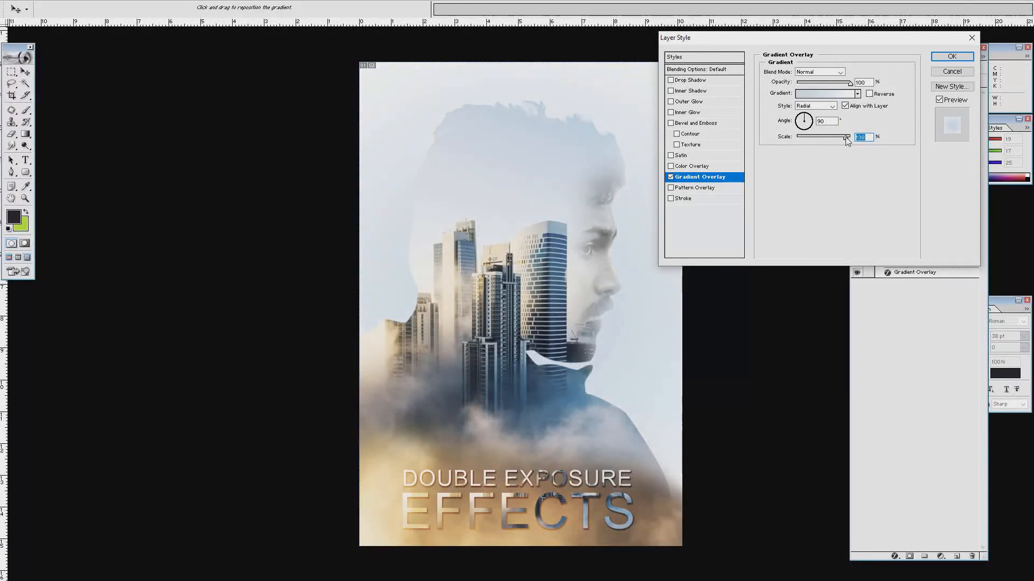
left_click(952, 56)
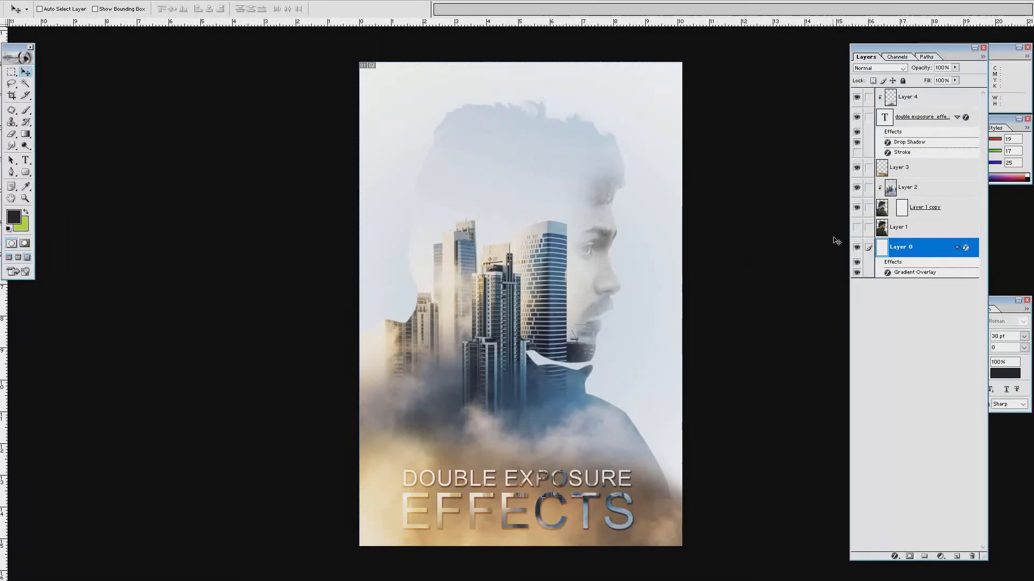
Compare the background with and without its overlay, then show the poster full screen without panels or rulers.
left_click(857, 248)
left_click(857, 248)
double_click(926, 247)
left_click(671, 177)
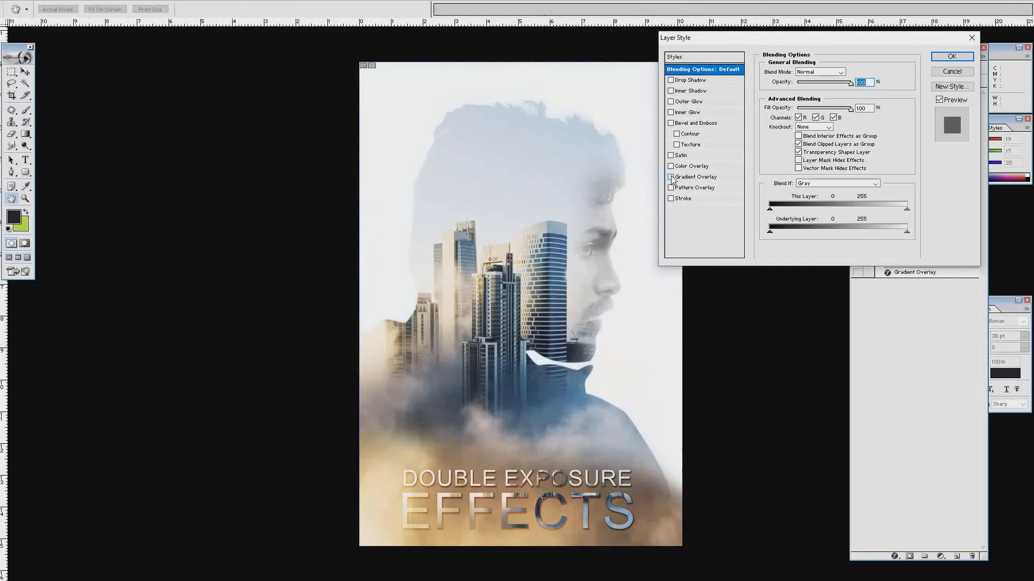
left_click(940, 74)
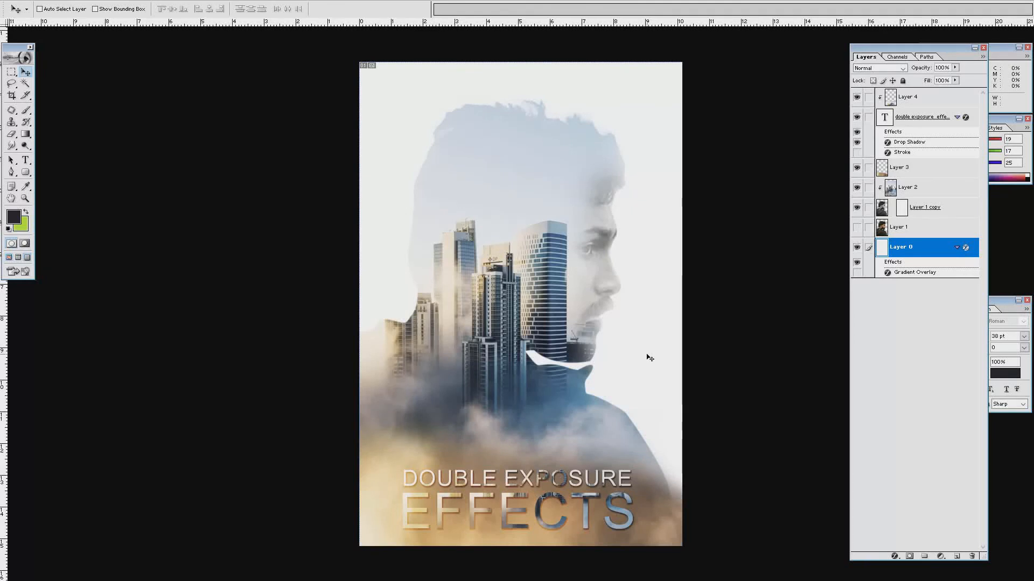
key("f")
key("f")
key("Tab")
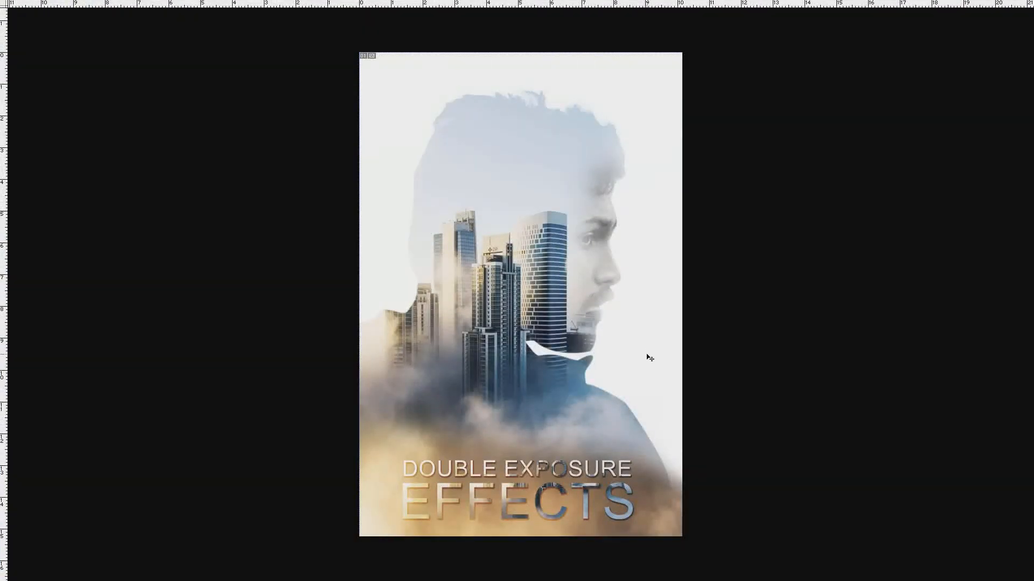
key("ctrl+r")
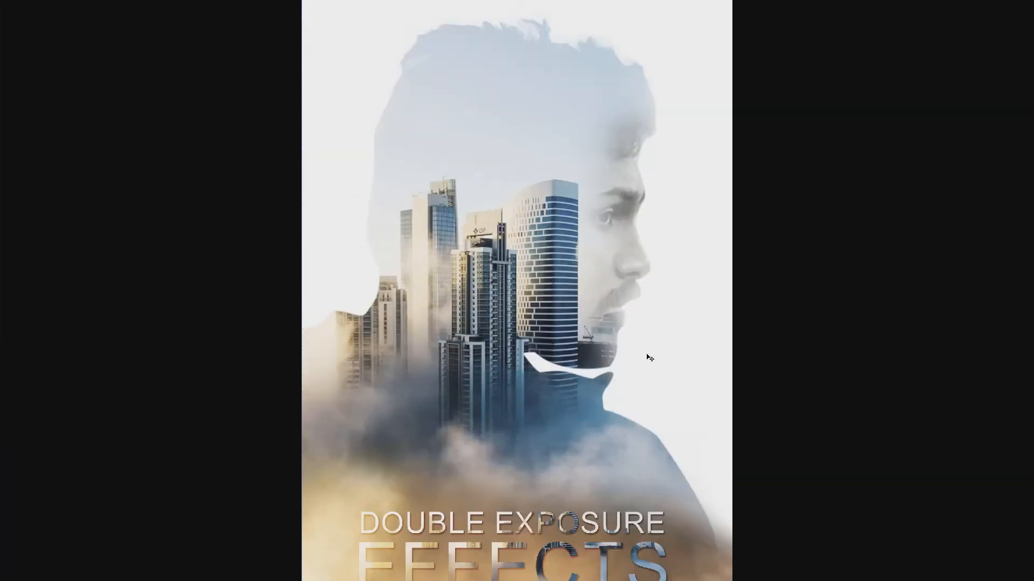